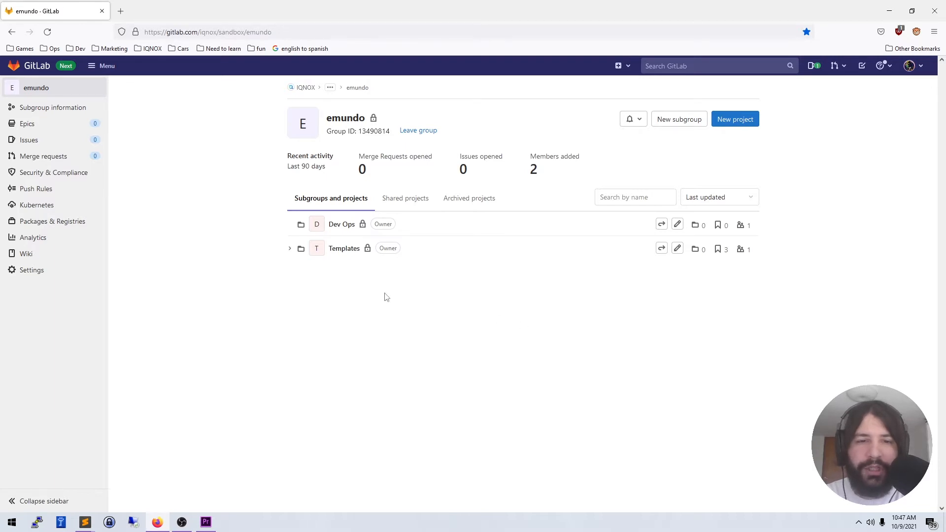
- Expand the Templates subgroup to view its template projects, then collapse it again
click(292, 251)
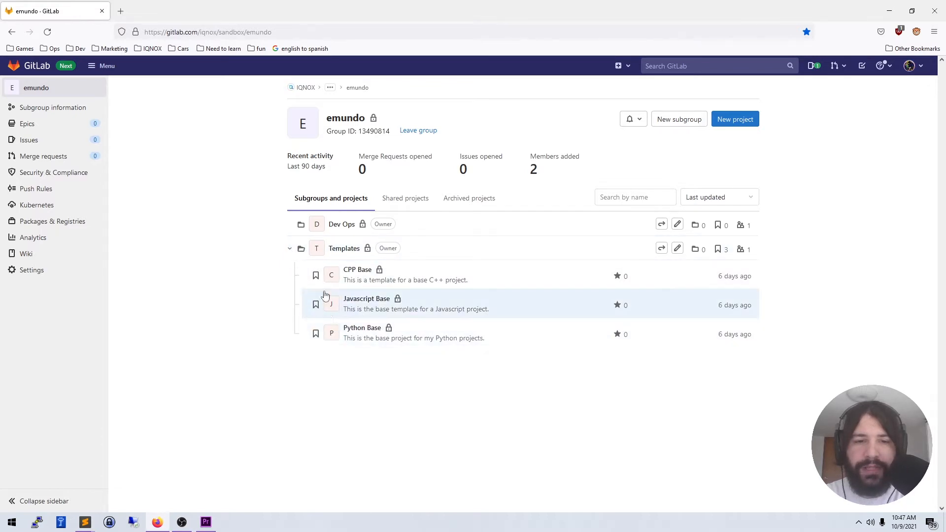
click(290, 250)
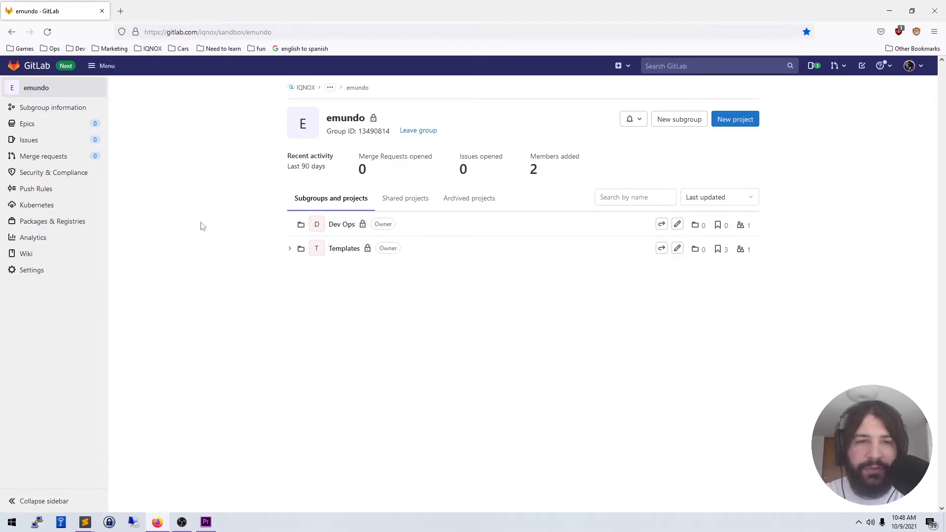
- In the emundo group's general settings, set the custom project templates subgroup to Templates and save the changes
click(52, 278)
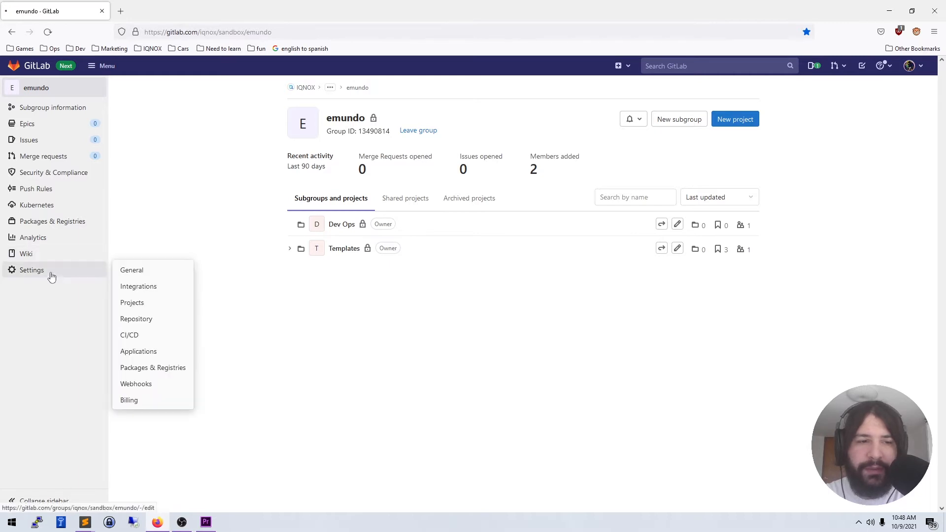
scroll(416, 264, down, 5)
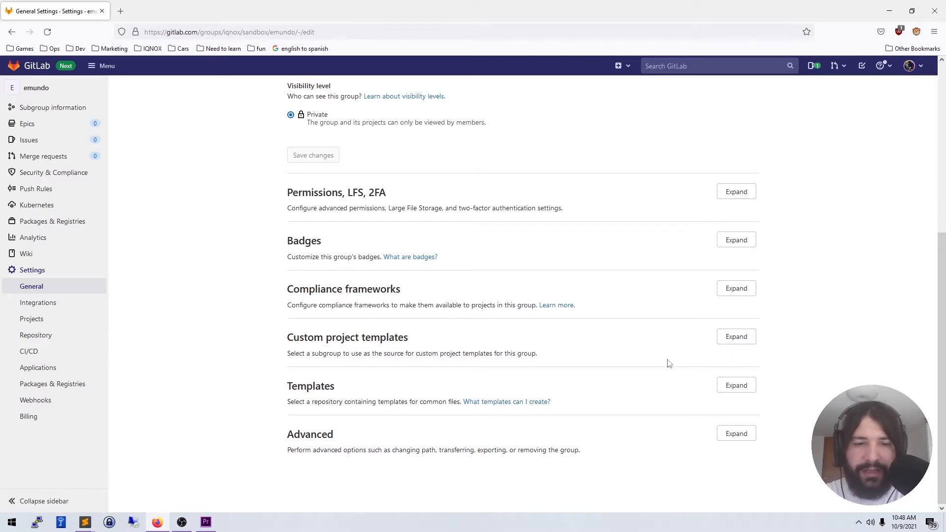
click(736, 337)
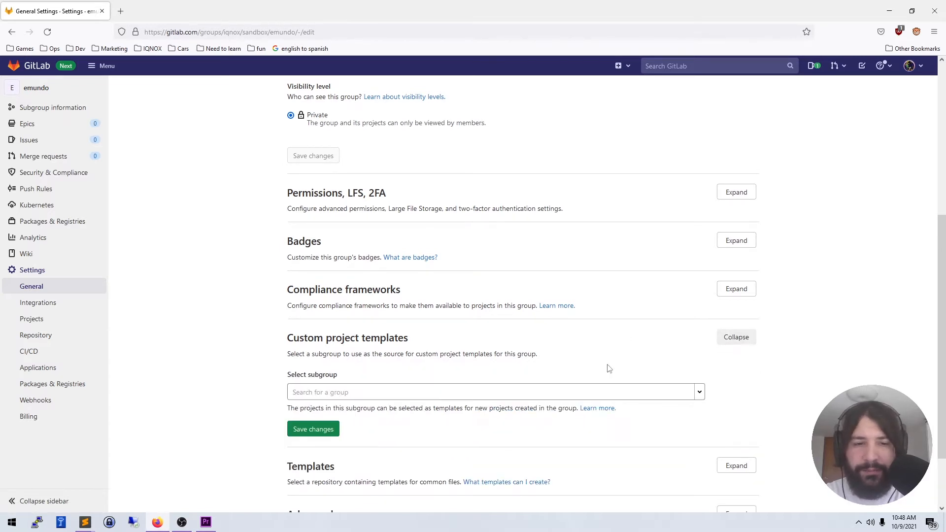
scroll(412, 346, down, 2)
click(429, 314)
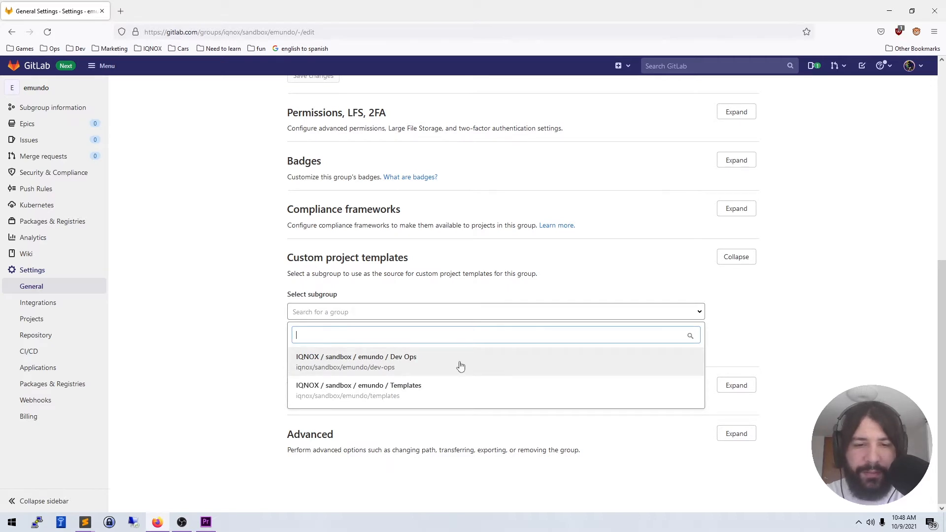
click(404, 397)
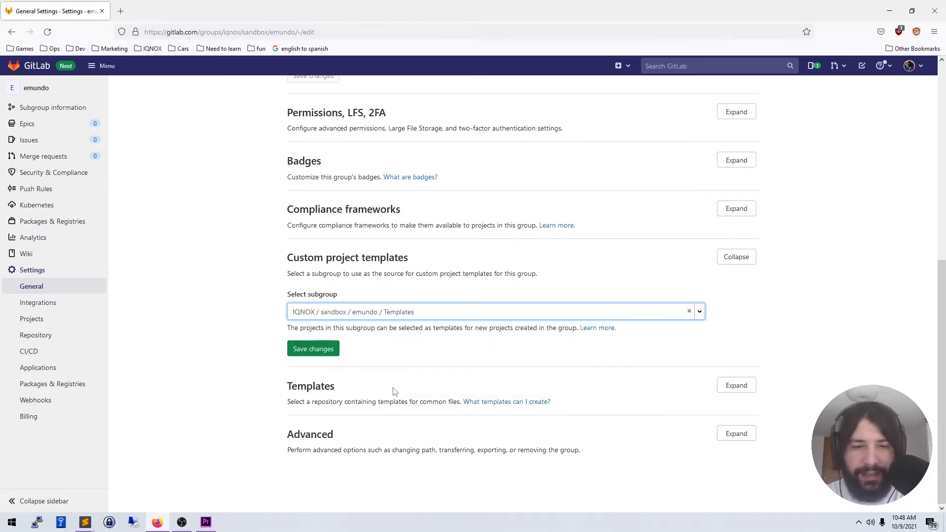
click(317, 350)
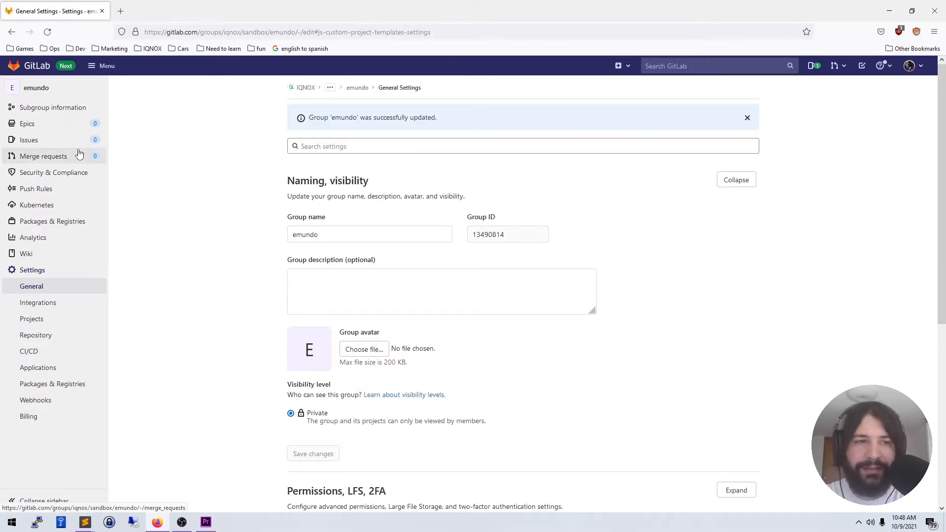
- Go to the Dev Ops subgroup and start a new project created from a template
click(55, 88)
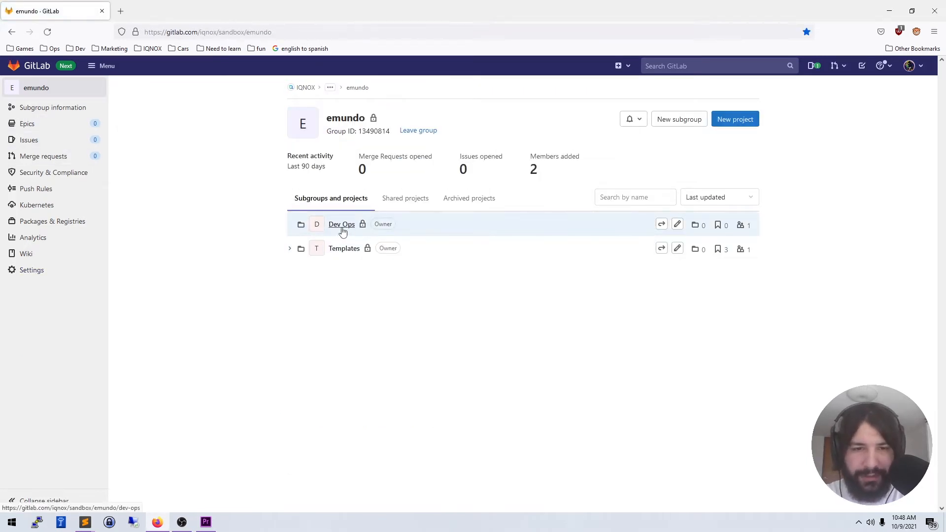
click(342, 228)
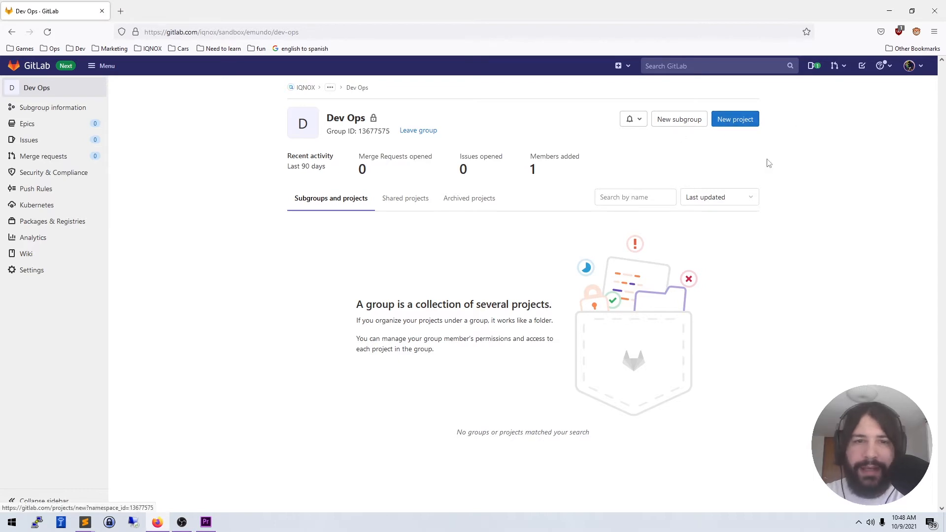
click(742, 127)
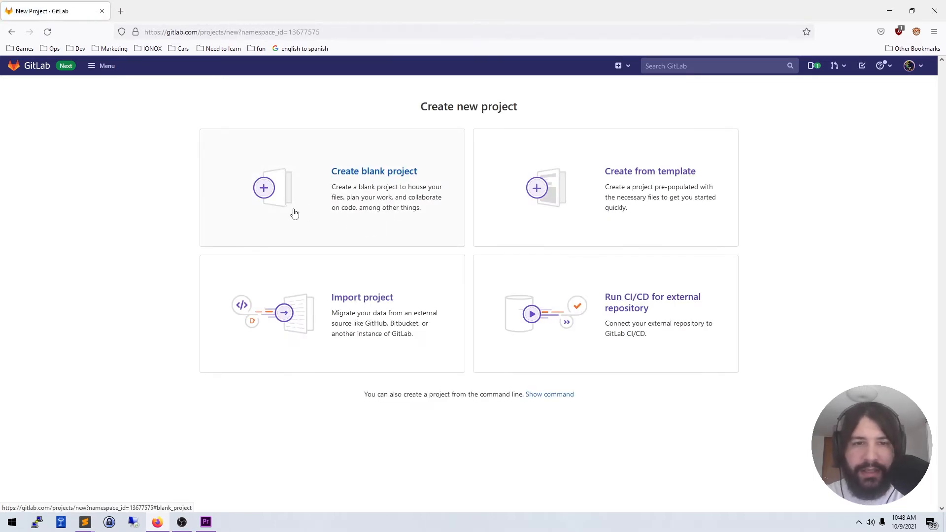
click(666, 183)
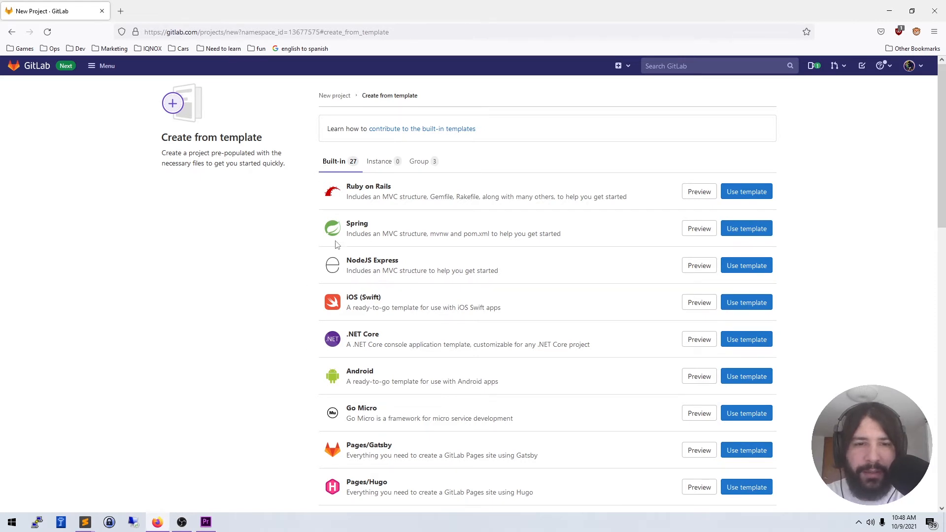
- Browse the Instance and Group template lists and choose the Python Base group template
click(378, 165)
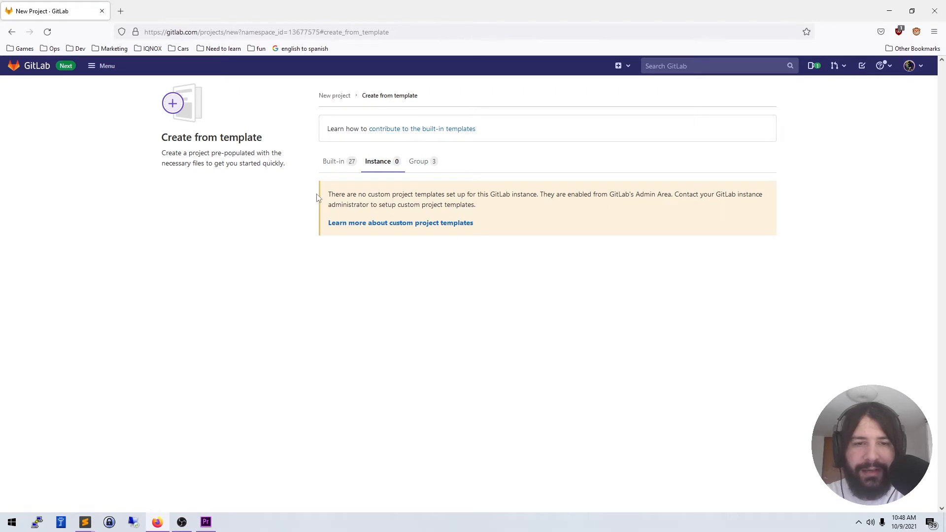
click(422, 169)
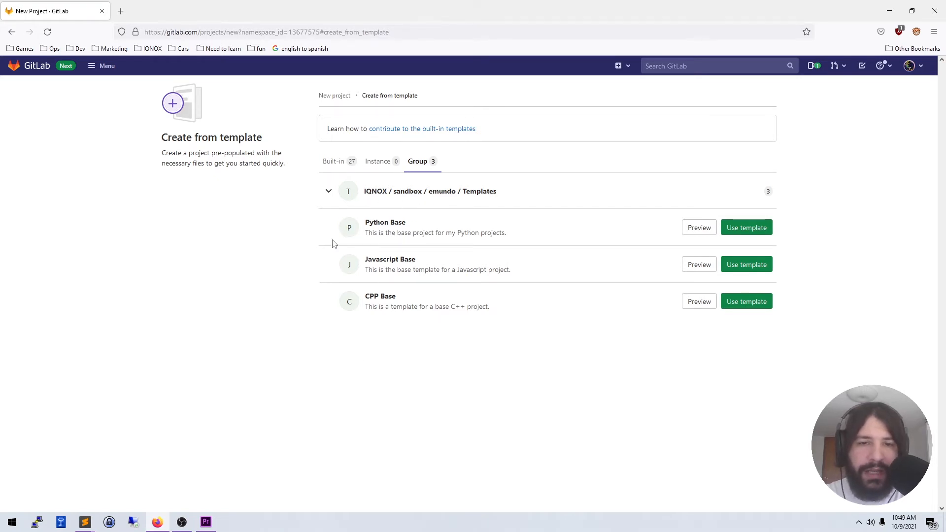
drag(367, 221, 464, 226)
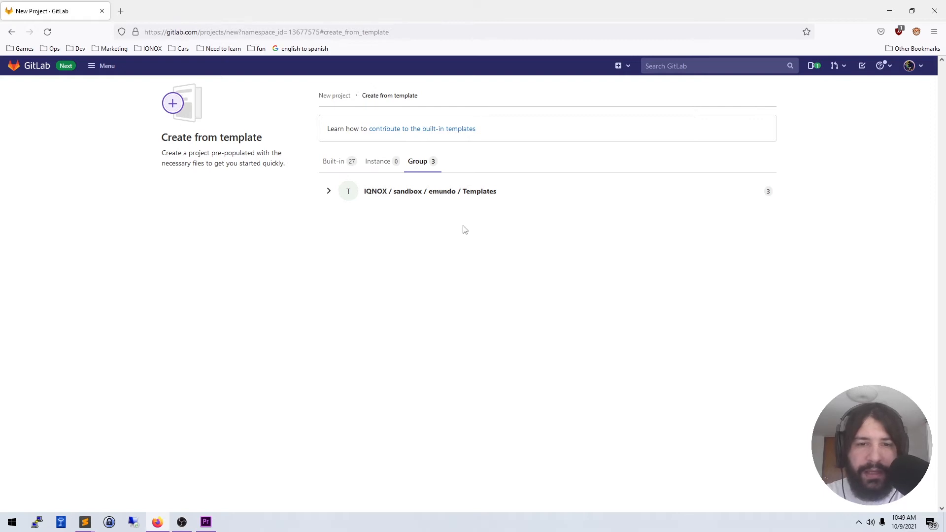
click(371, 206)
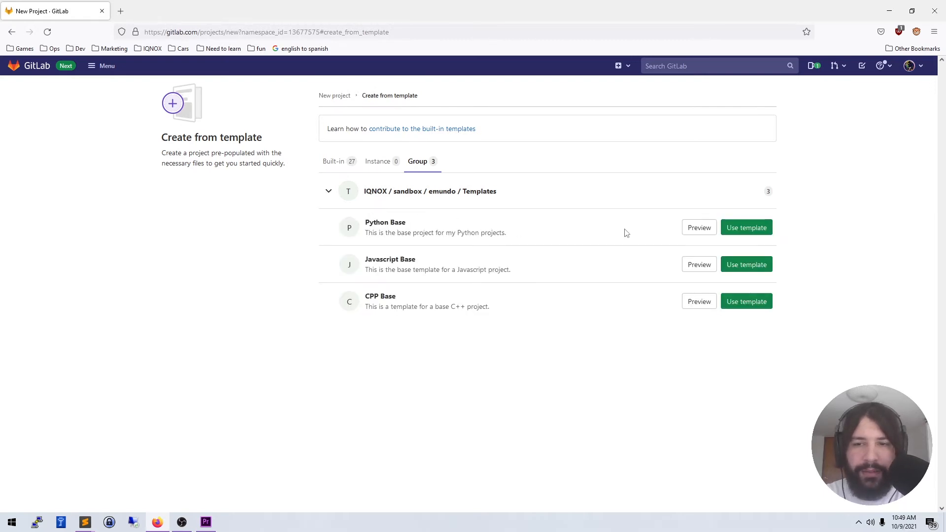
click(746, 227)
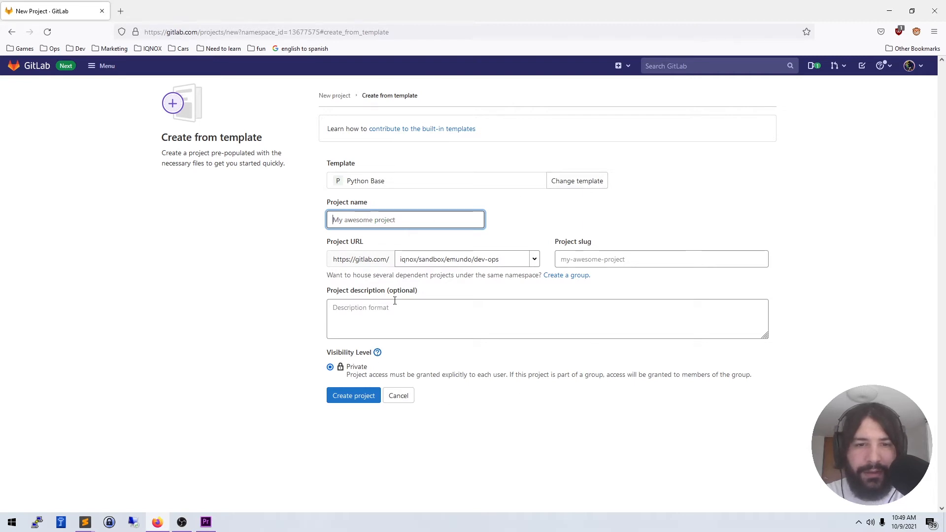
click(400, 220)
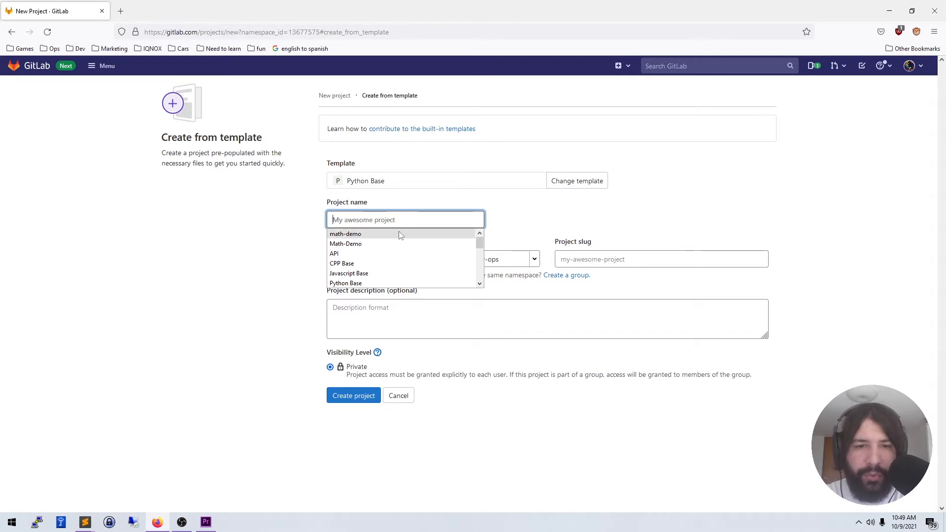
click(389, 245)
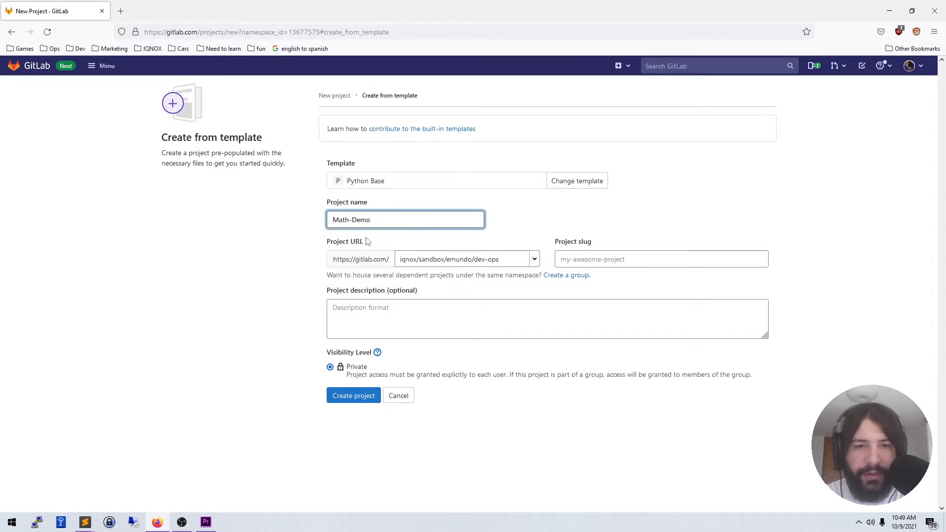
click(549, 231)
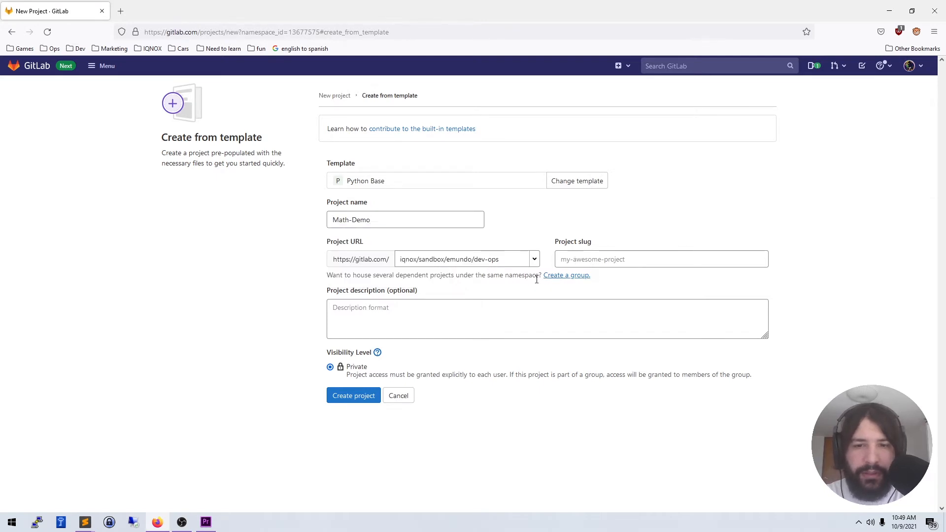
click(411, 309)
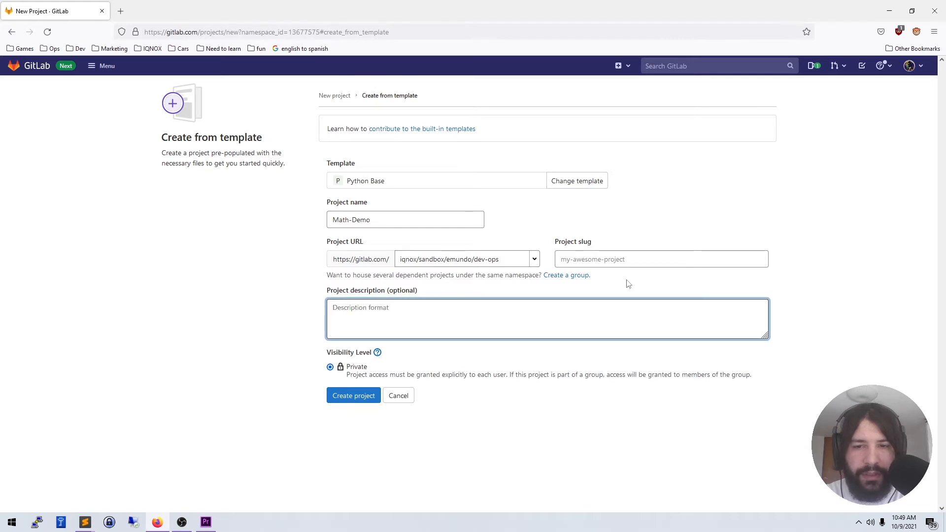
- Set the project name to math-demo
click(395, 213)
key(ctrl+a)
key(BackSpace)
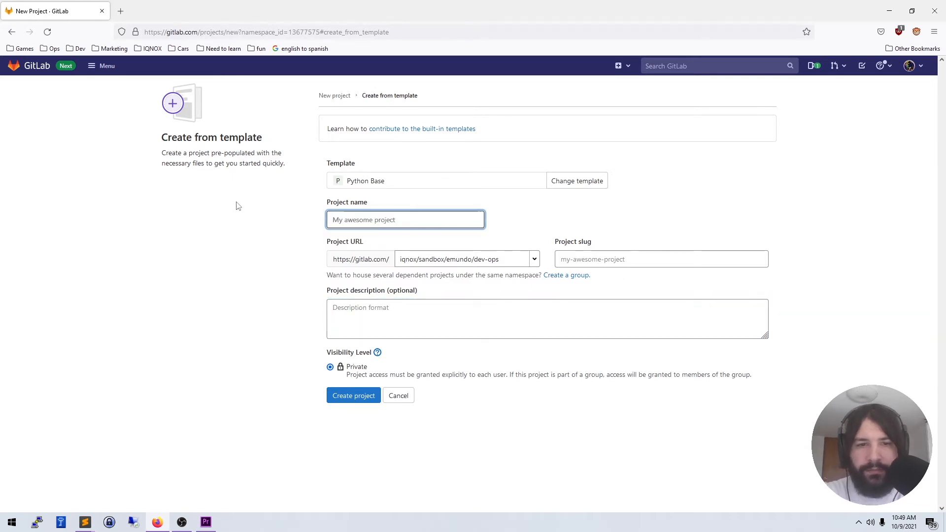
text(mathdem)
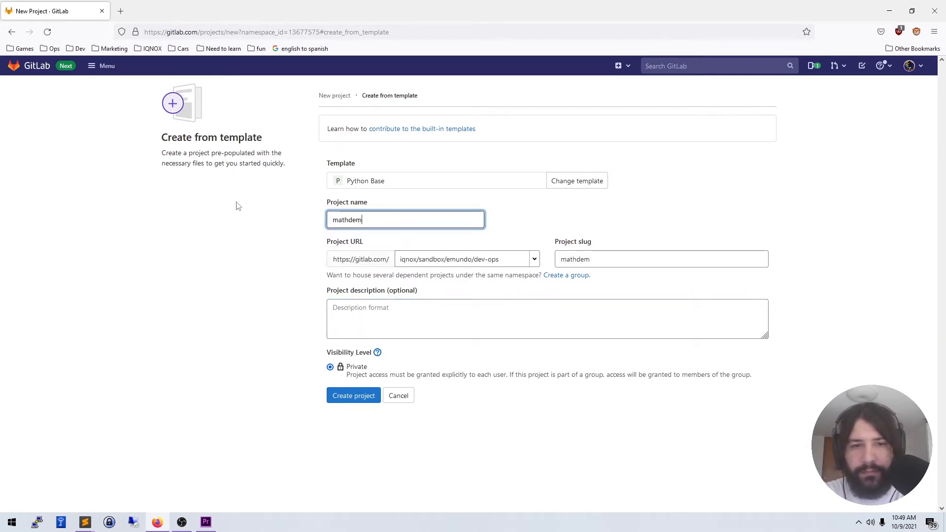
key(BackSpace)
key(BackSpace)
key(BackSpace)
text(-demo)
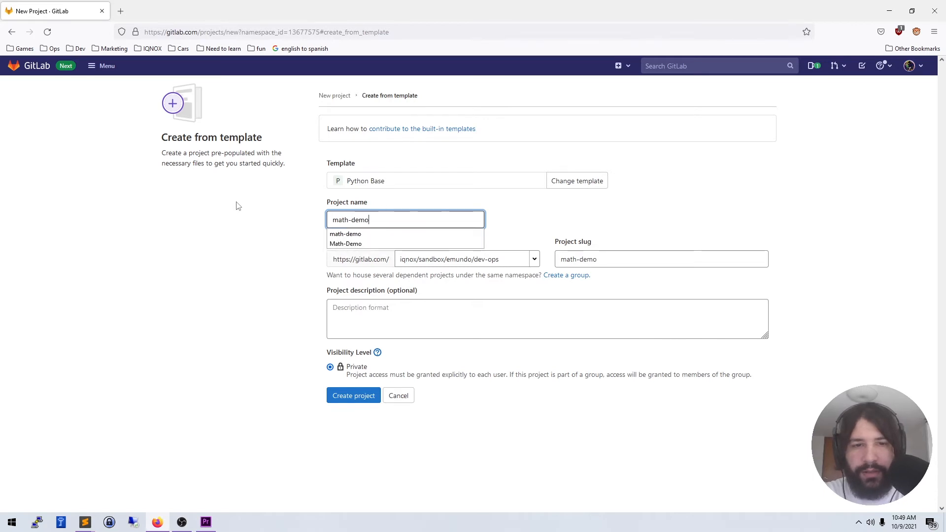
- Create the math-demo project with its default slug and private visibility
click(419, 291)
click(423, 313)
click(618, 269)
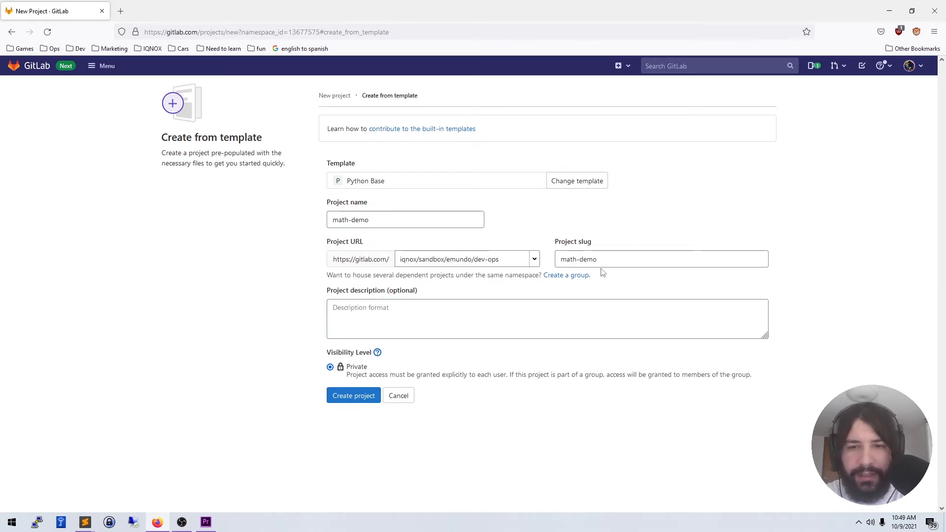
triple_click(612, 265)
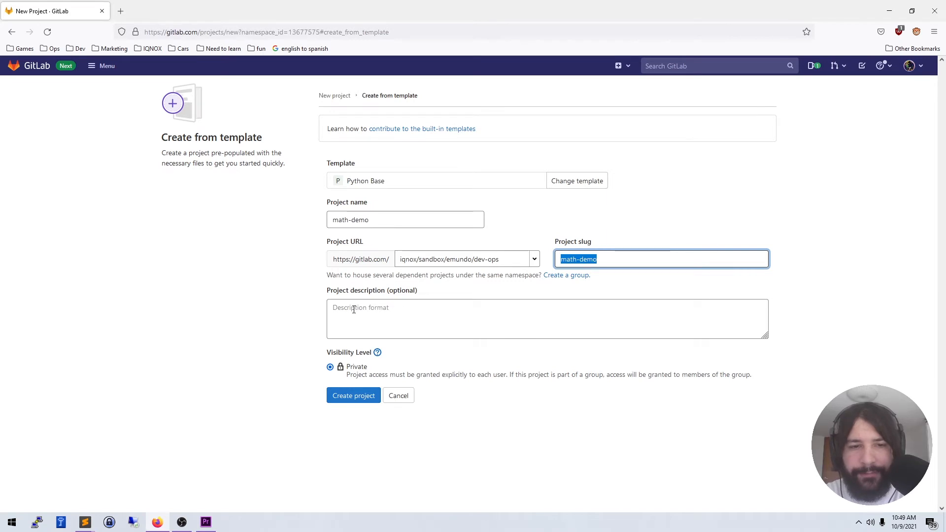
click(348, 398)
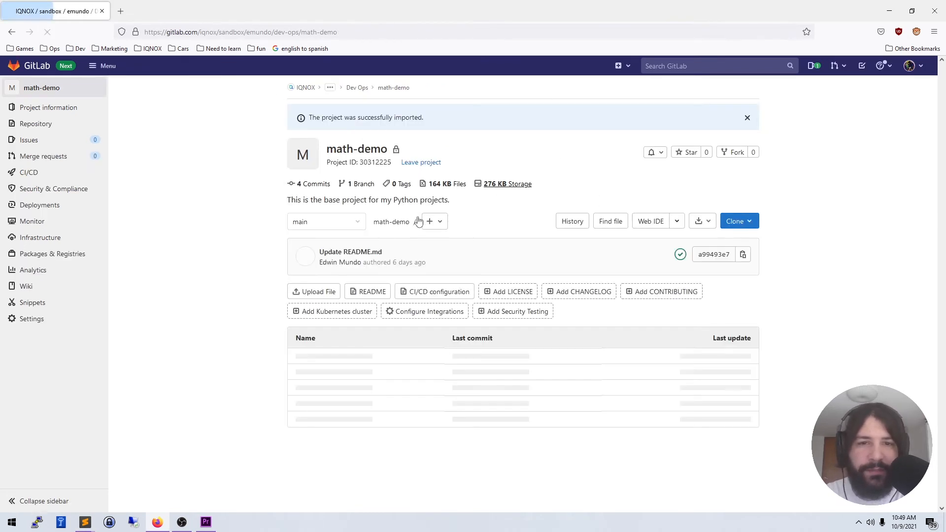
- Examine the new project's file list and README contents
scroll(276, 197, down, 6)
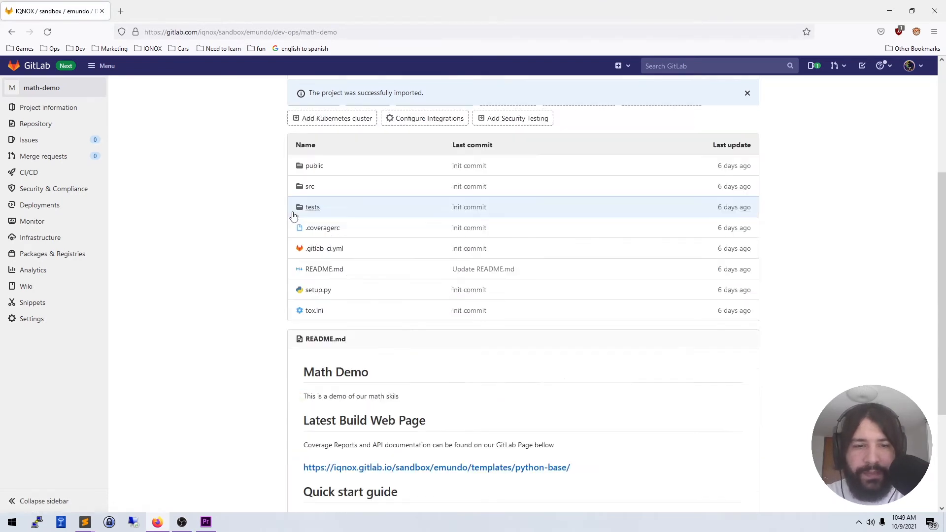
scroll(288, 207, up, 4)
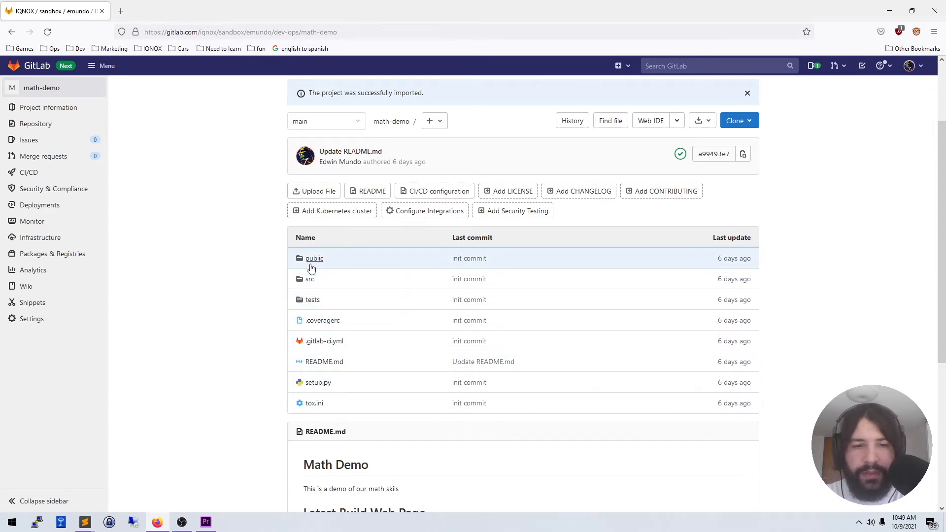
scroll(216, 244, down, 5)
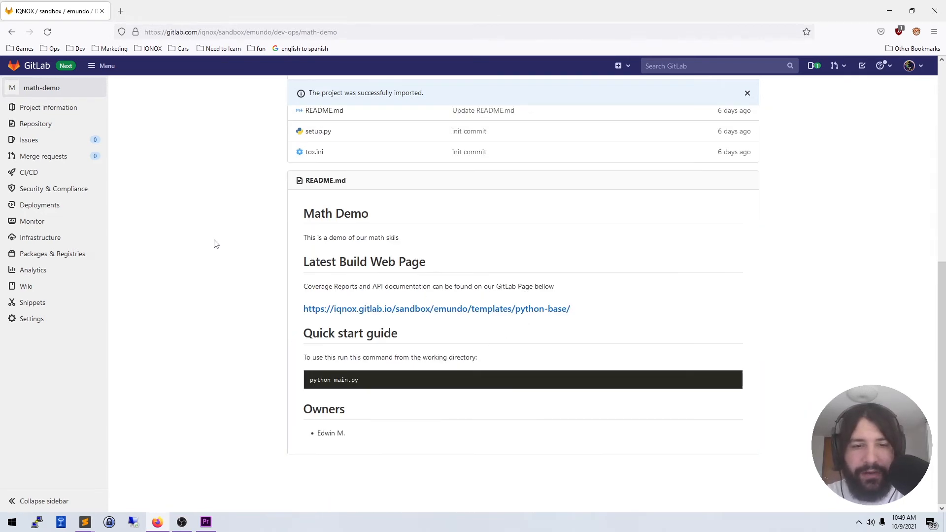
scroll(219, 282, up, 7)
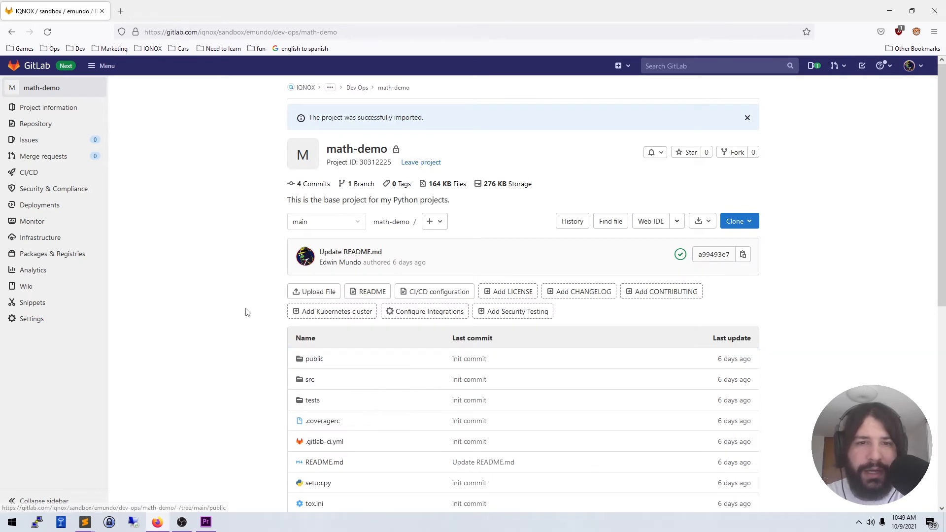
scroll(325, 429, down, 4)
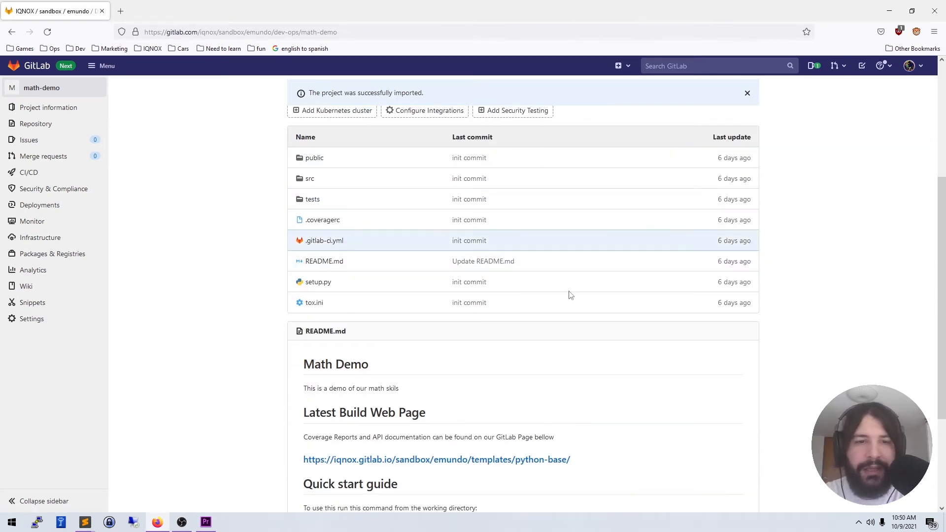
scroll(386, 260, up, 2)
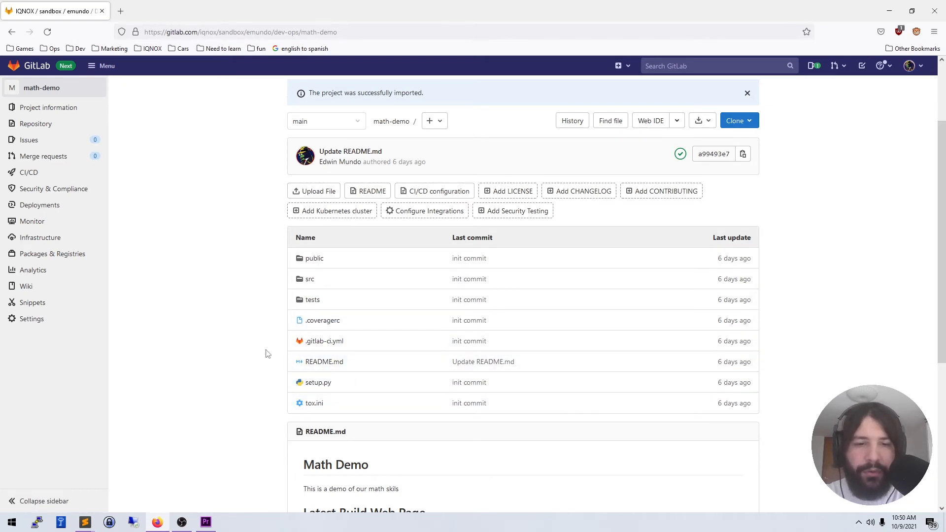
scroll(296, 246, down, 4)
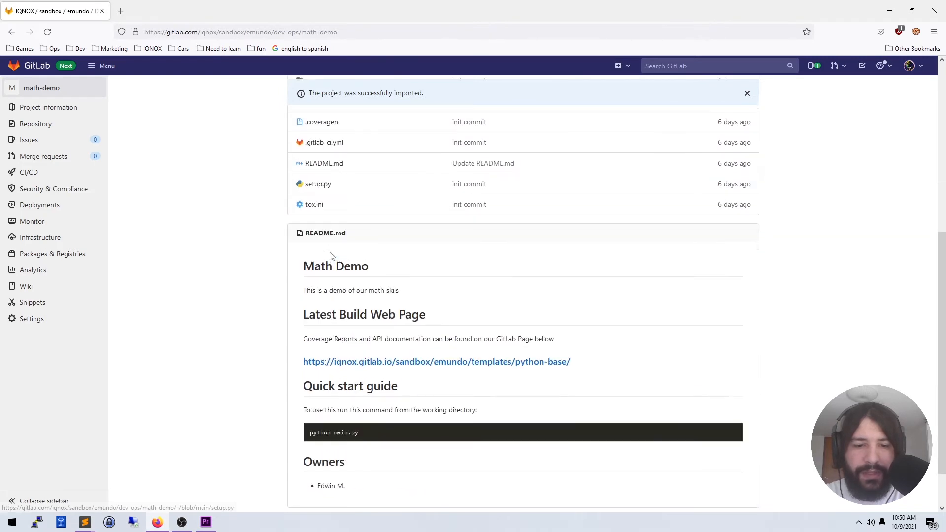
scroll(311, 263, up, 5)
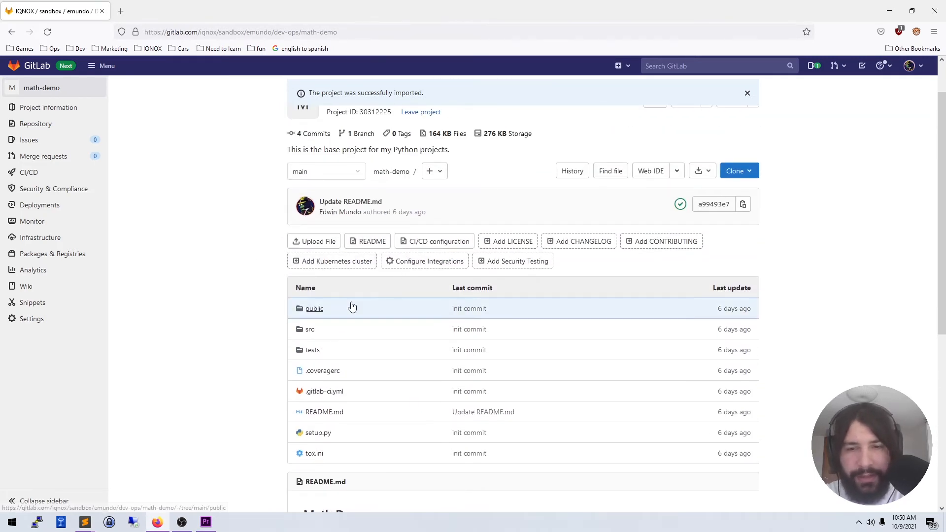
- Check the project's Pages settings and review the web page link in the README
scroll(320, 291, down, 6)
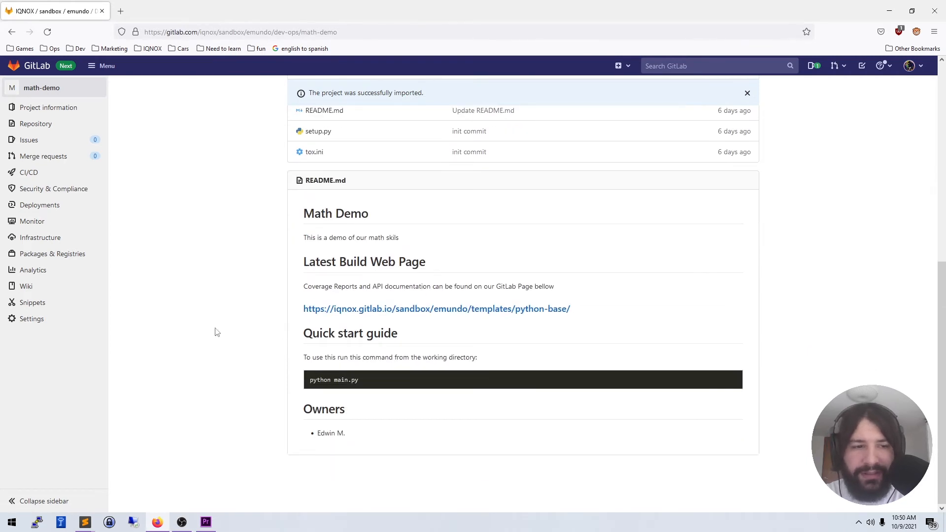
mouse_move(93, 320)
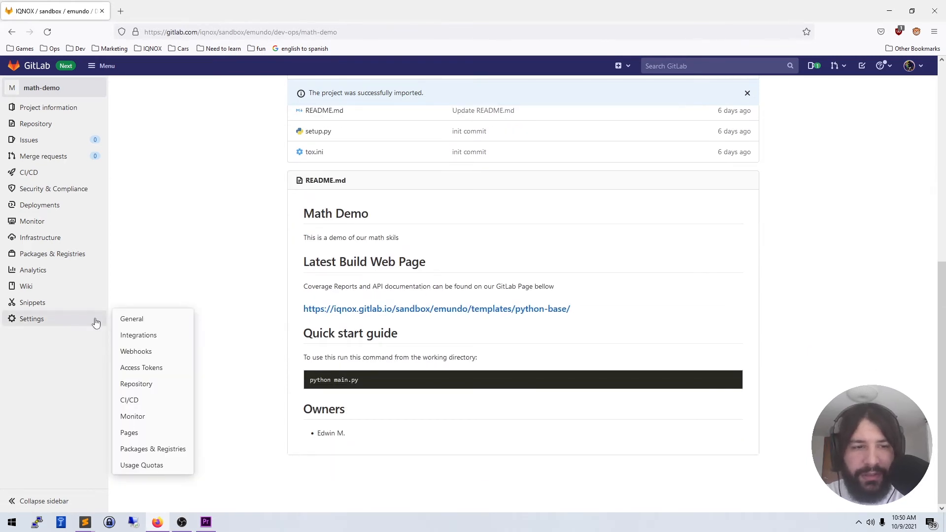
click(151, 439)
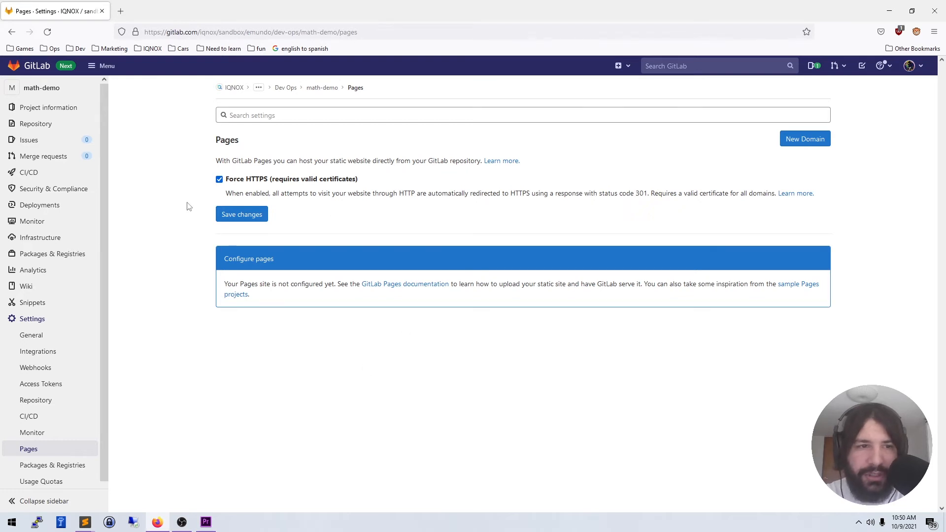
mouse_move(48, 179)
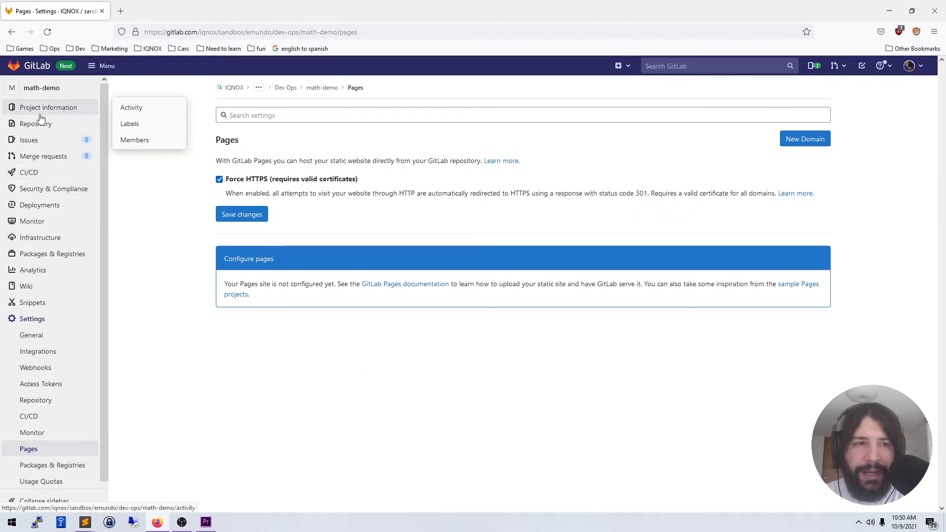
click(55, 91)
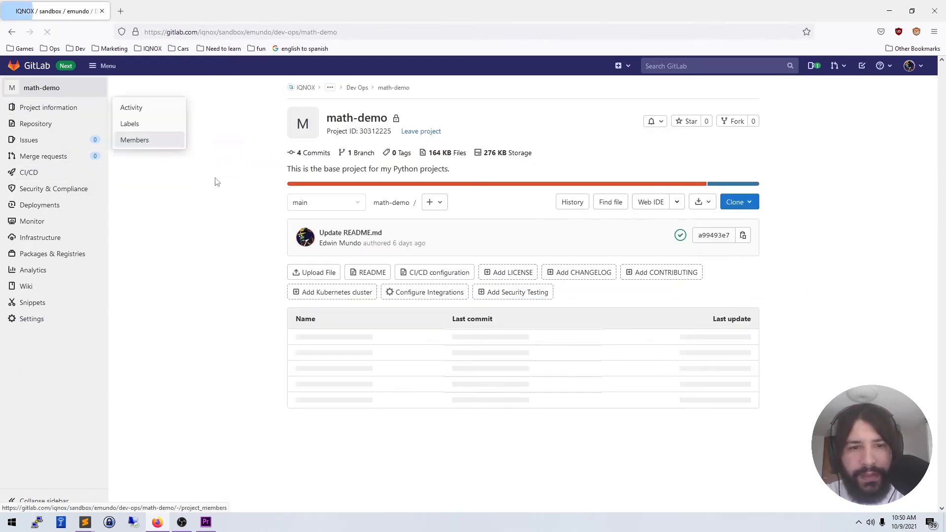
scroll(306, 345, down, 5)
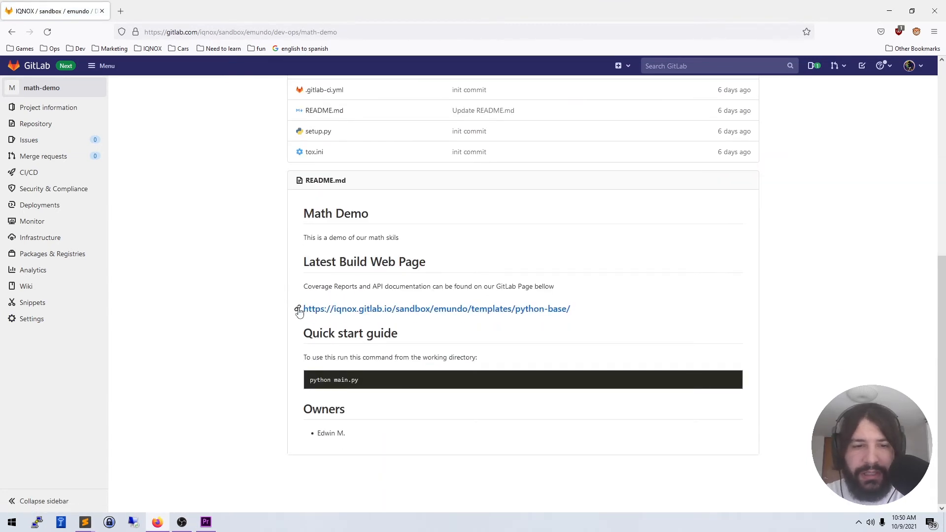
drag(598, 321, 283, 311)
click(358, 350)
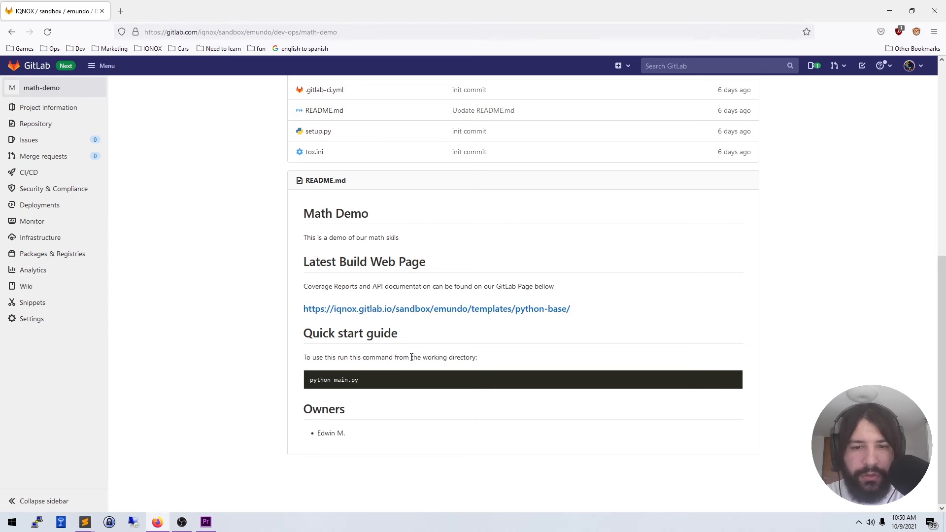
scroll(529, 345, up, 6)
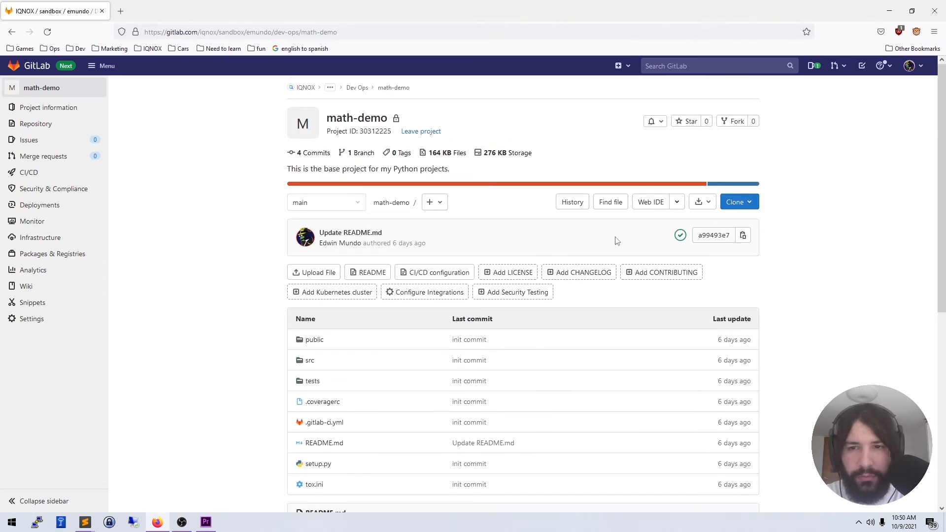
- Open the project in the Web IDE and copy the dev-ops/math-demo project path from the project page's address
click(651, 202)
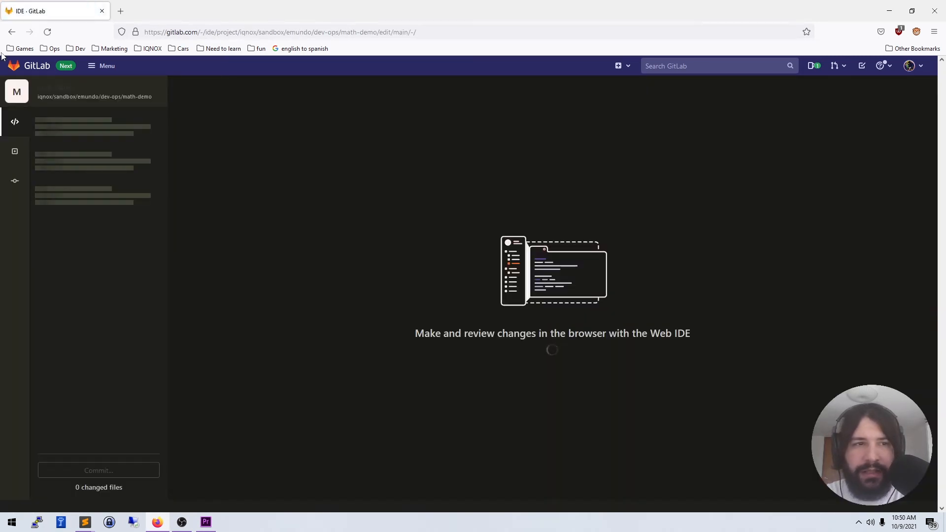
middle_click(11, 31)
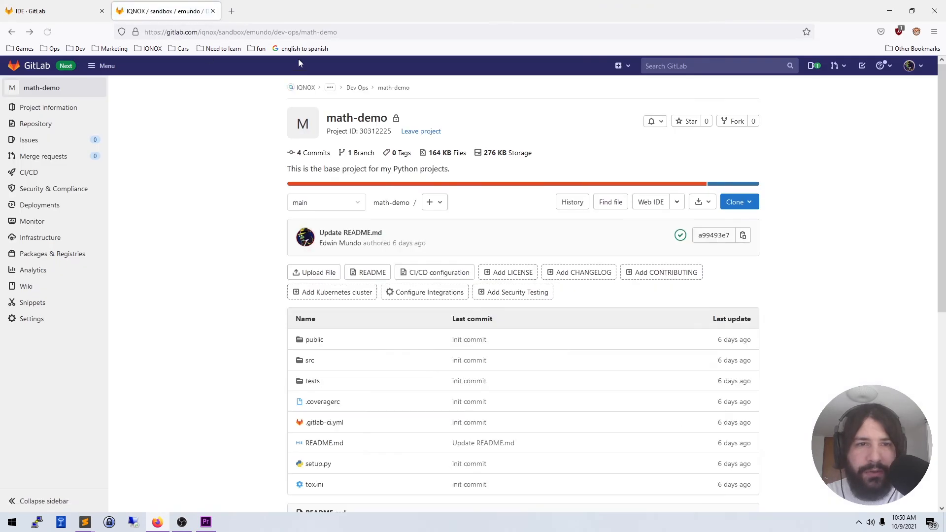
drag(274, 33, 341, 32)
right_click(323, 35)
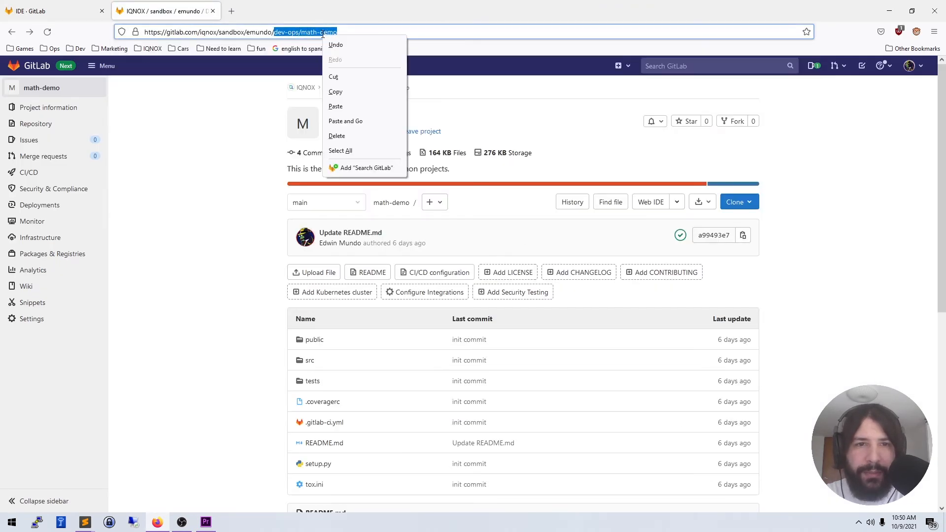
click(343, 91)
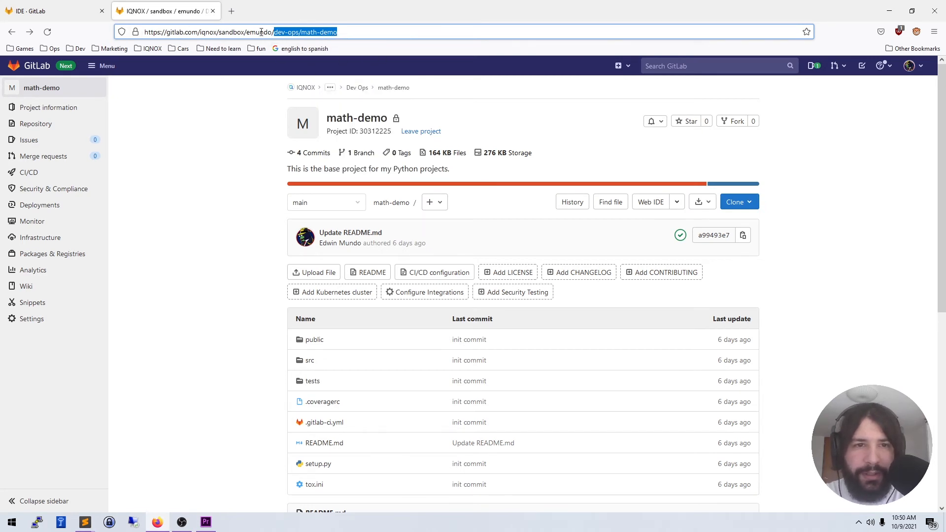
- In README.md, replace templates/python-base with dev-ops/math-demo in both the link text and the link URL
click(46, 11)
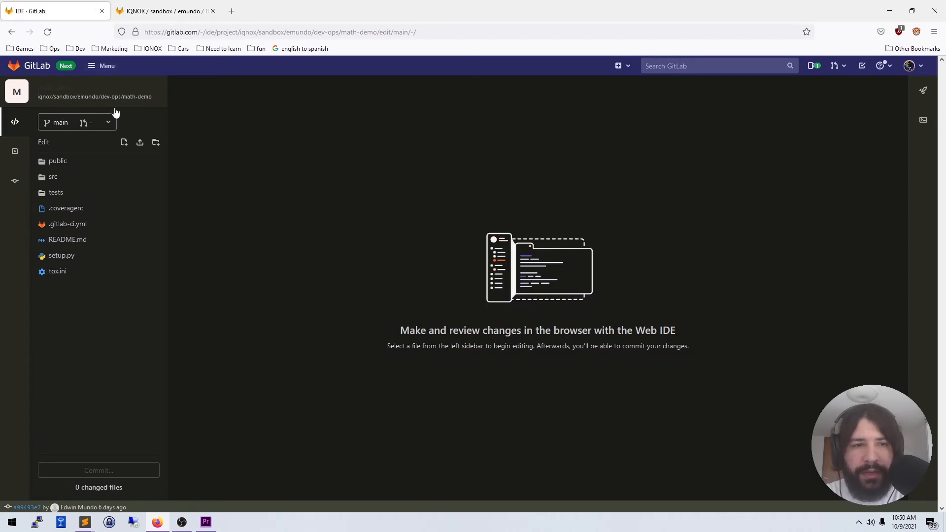
click(68, 242)
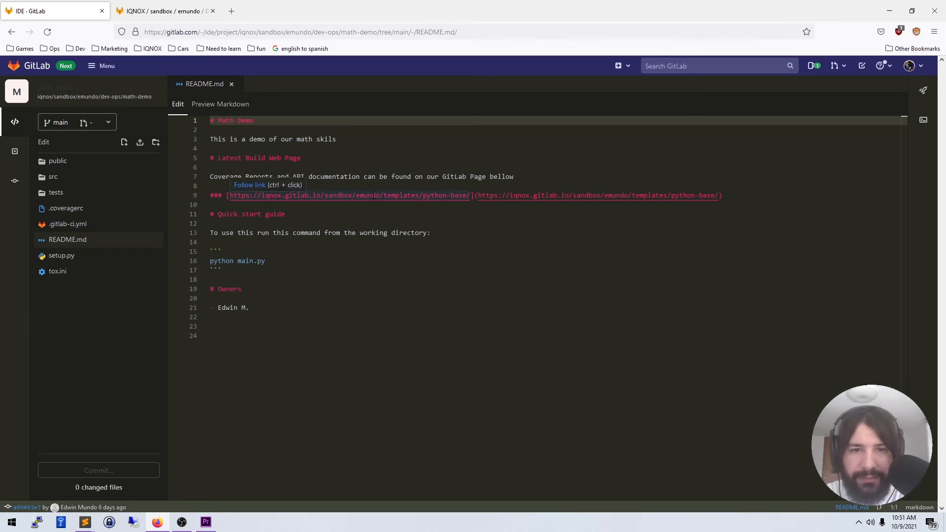
drag(380, 196, 471, 196)
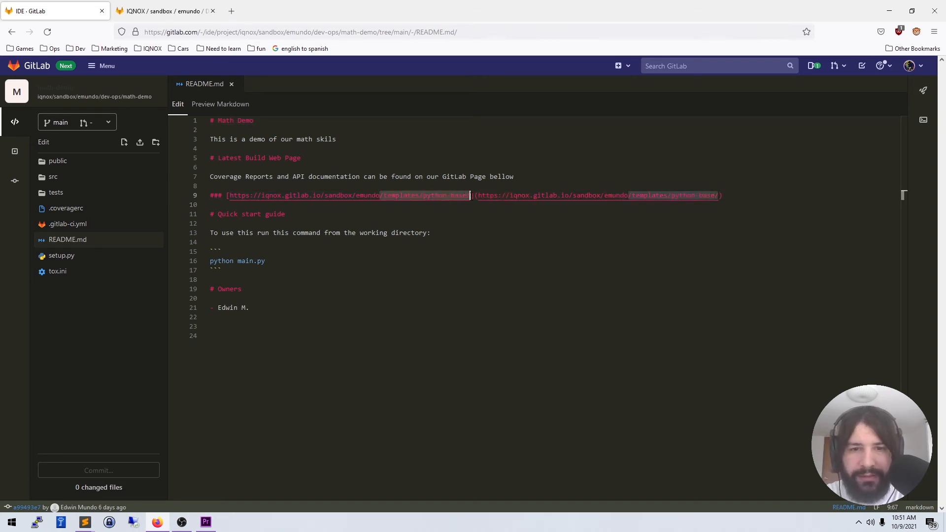
key(BackSpace)
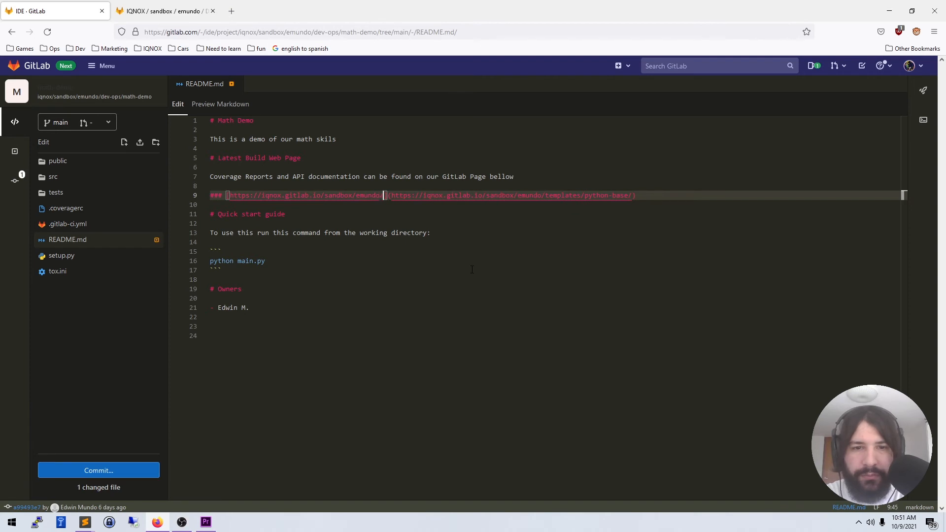
key(ctrl+v)
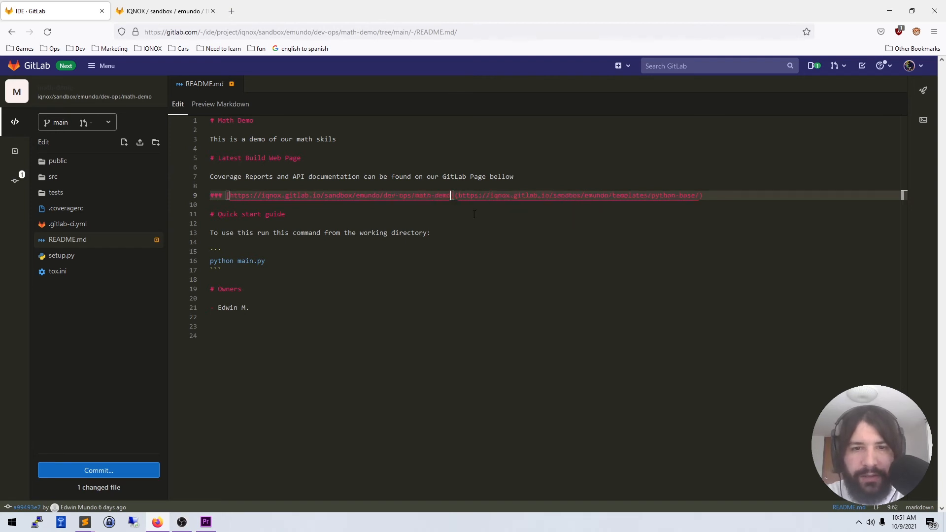
key(Down)
key(Down)
drag(614, 197, 700, 199)
key(BackSpace)
key(ctrl+v)
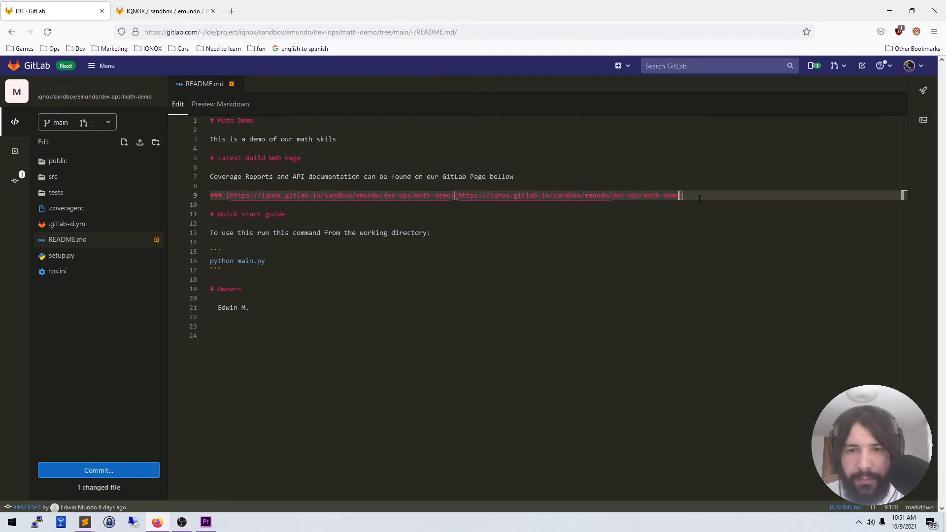
click(642, 233)
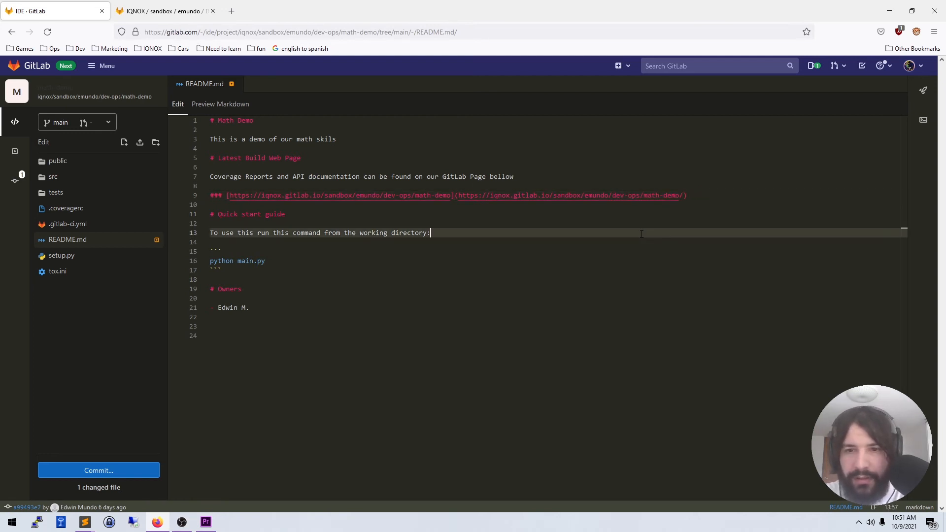
- Commit the README change directly to the main branch and return to the project overview
click(104, 473)
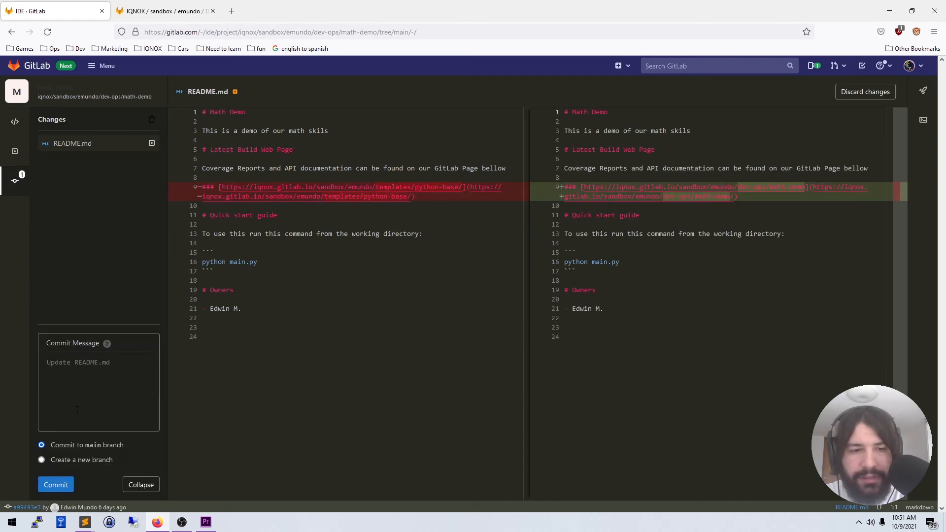
click(55, 484)
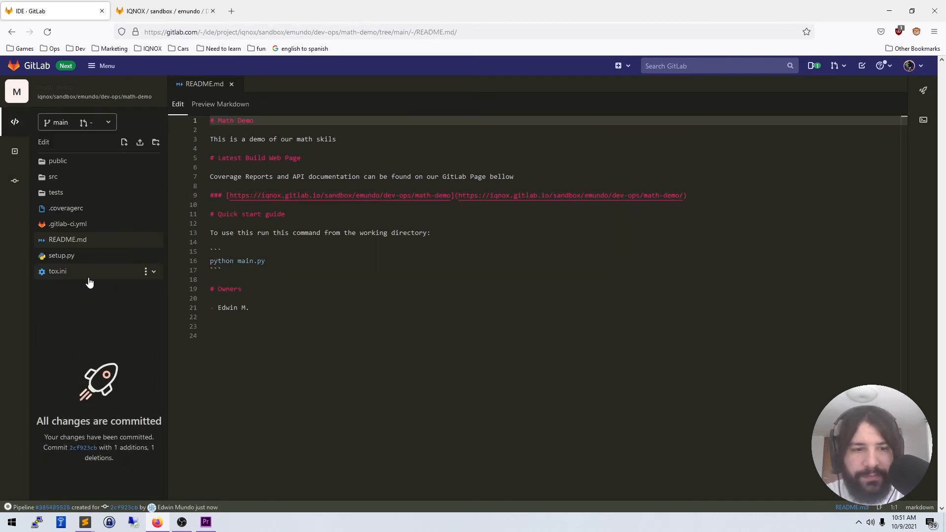
click(53, 93)
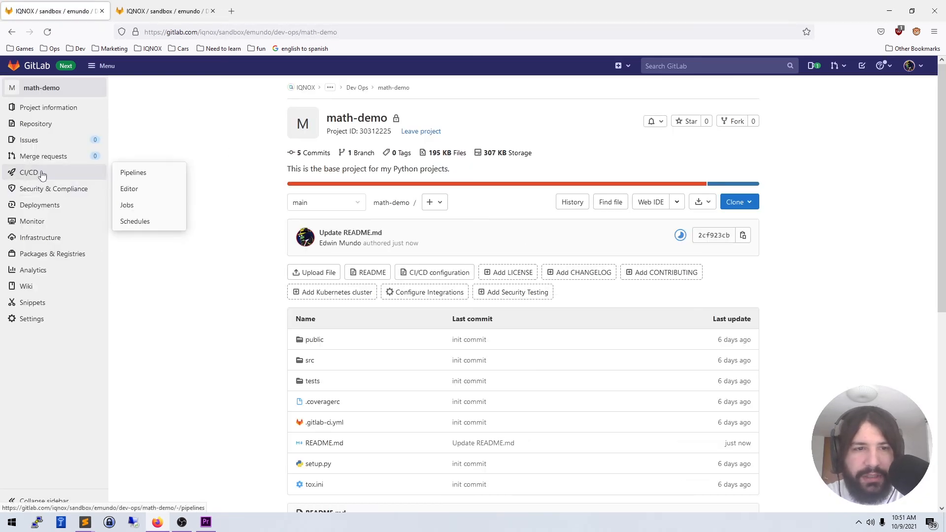
- Open the latest pipeline from CI/CD Pipelines and examine its stages and jobs
click(42, 174)
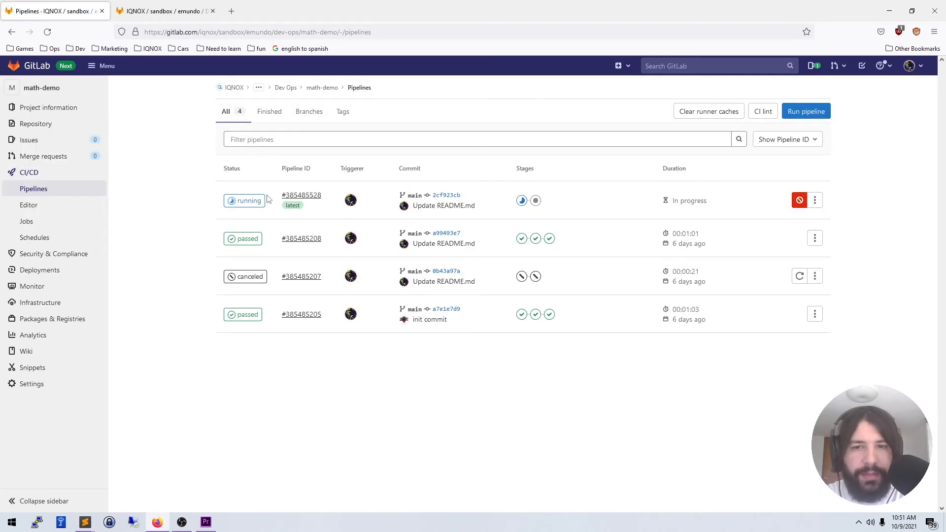
click(247, 200)
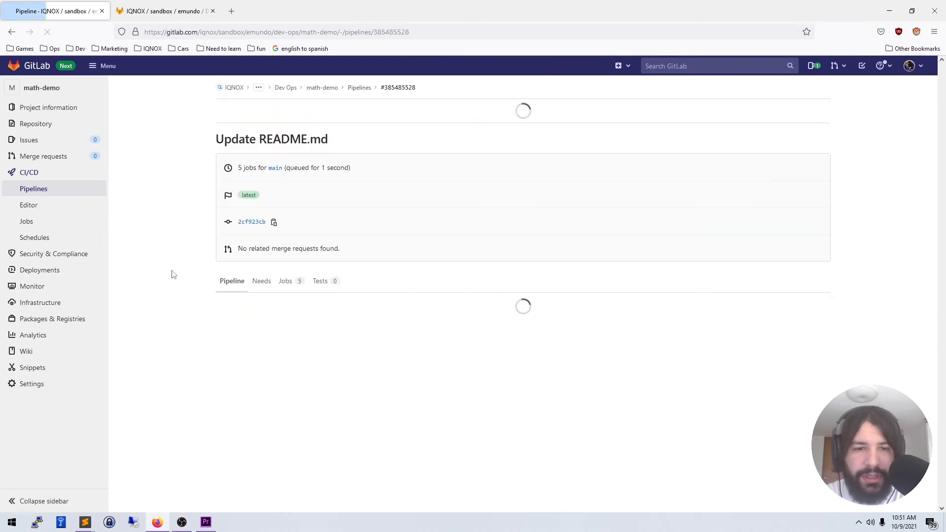
scroll(207, 278, down, 2)
scroll(202, 275, up, 2)
scroll(202, 276, down, 2)
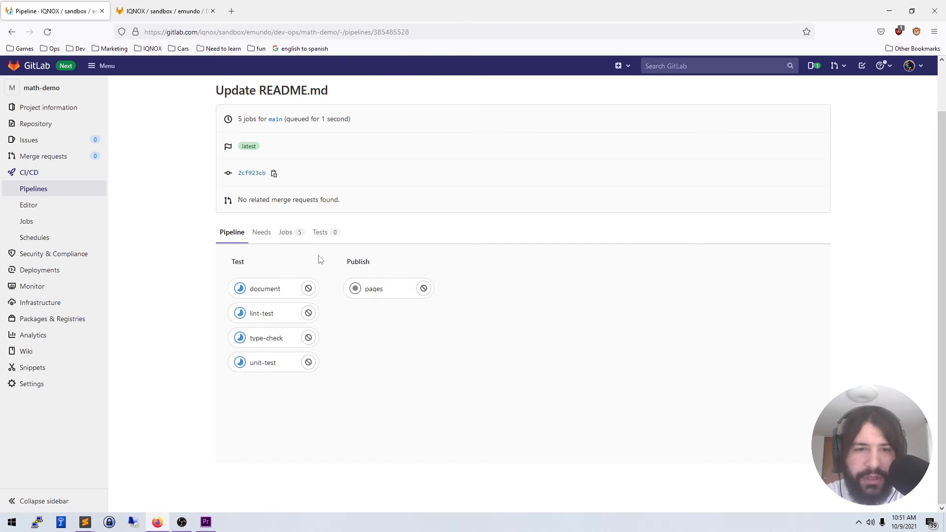
- Review the updated README link on the project overview and the finished pipeline's stages
click(48, 94)
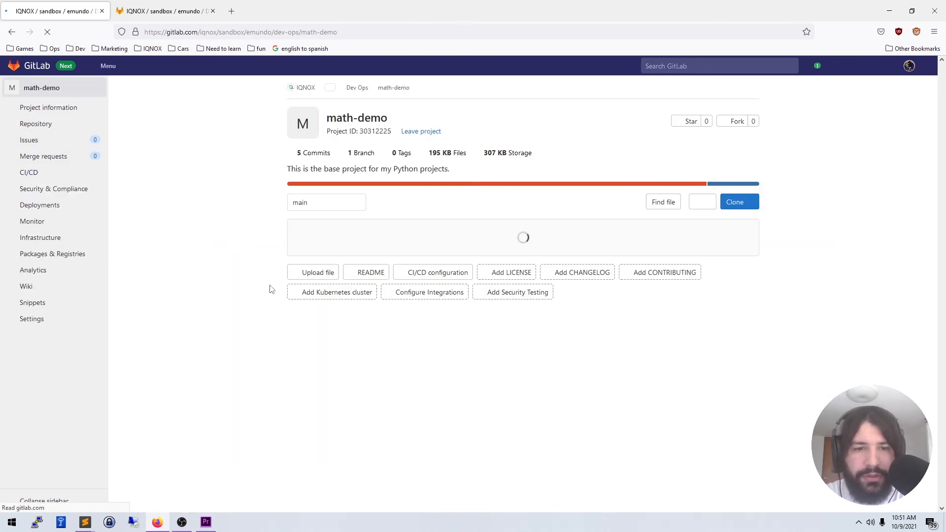
scroll(359, 309, down, 5)
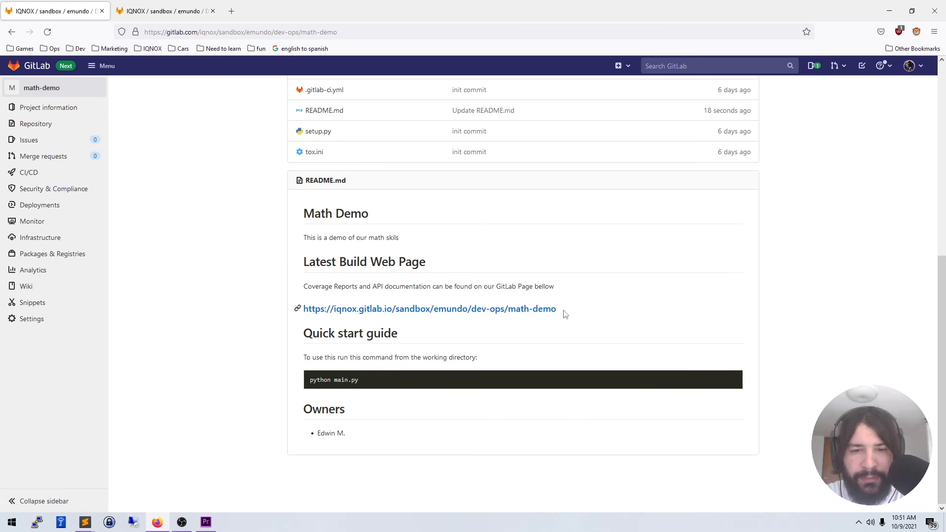
drag(562, 310, 273, 310)
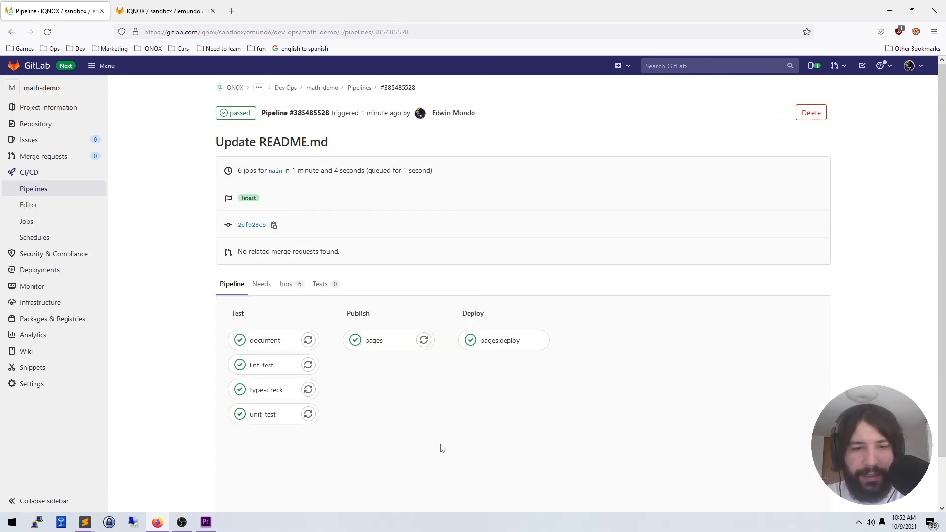
click(51, 93)
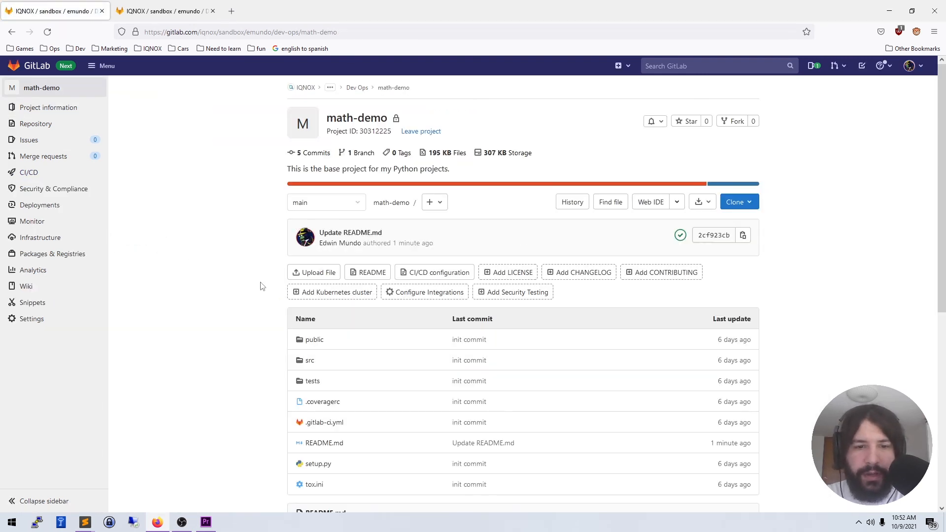
scroll(262, 285, down, 4)
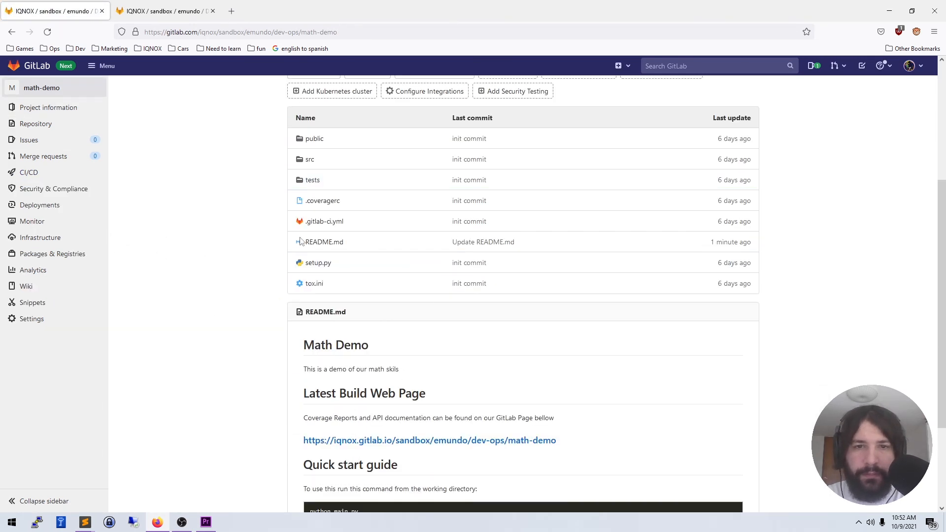
scroll(301, 241, down, 2)
- Follow the README link to the Pages site and browse the API documentation for src.main with its source expanded
click(403, 346)
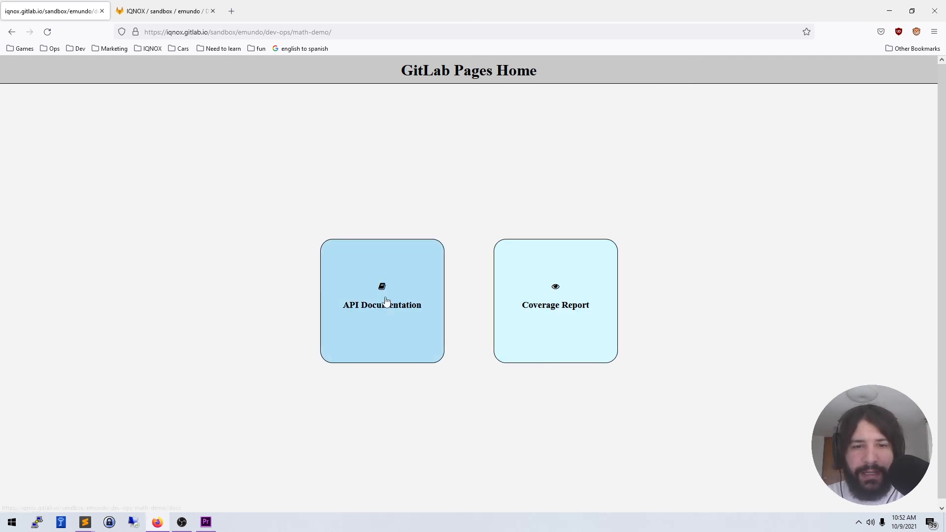
click(385, 300)
click(335, 199)
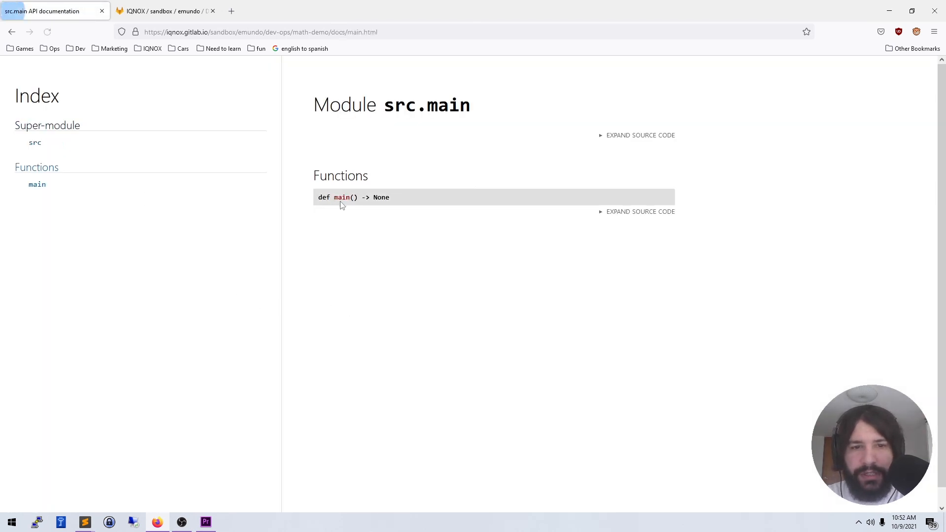
click(637, 212)
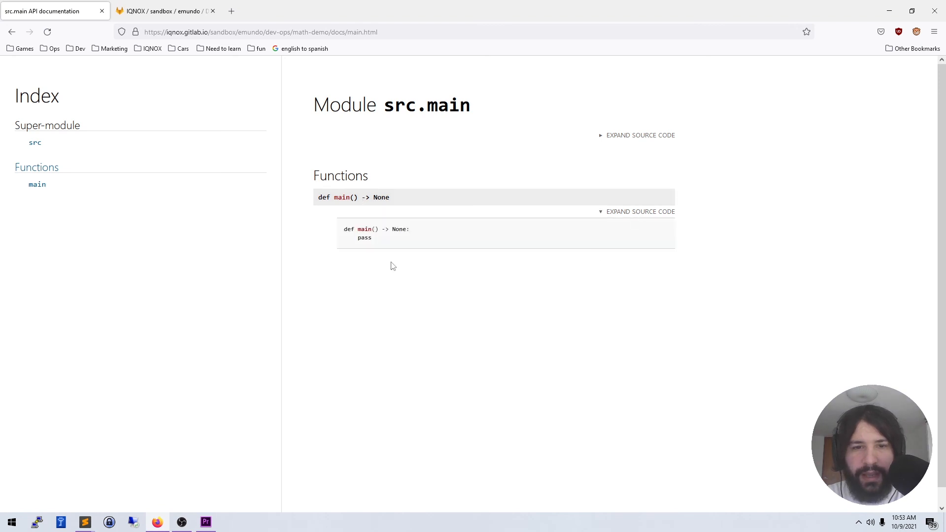
- Open the Coverage Report from the Pages home, then navigate back to the project overview
click(11, 32)
click(11, 32)
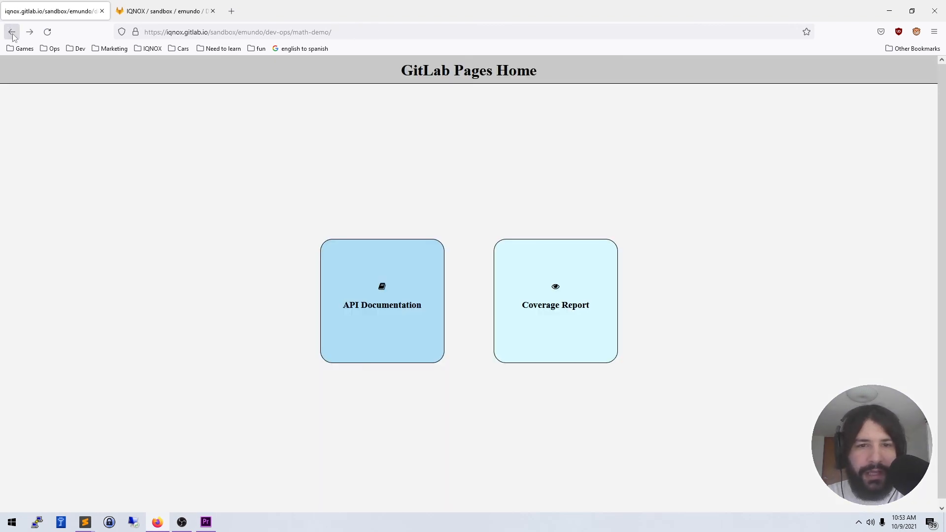
click(505, 291)
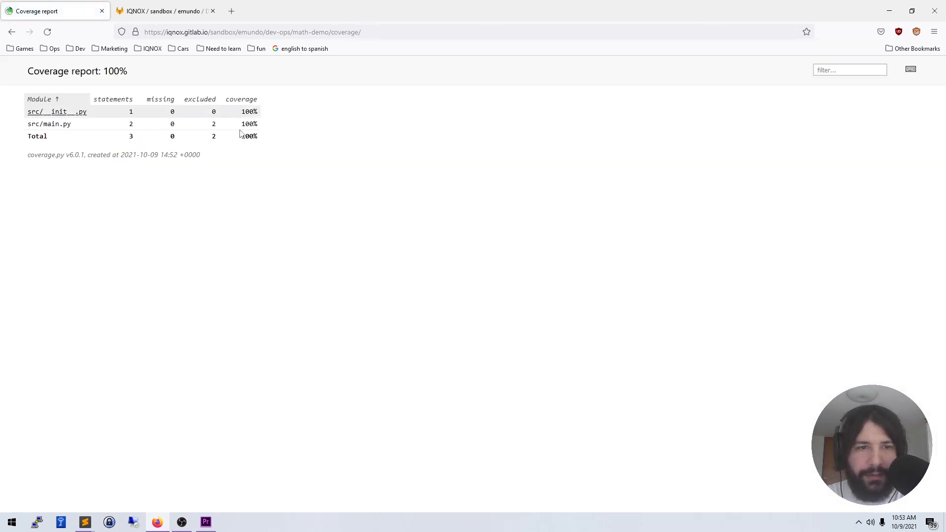
click(12, 32)
click(11, 32)
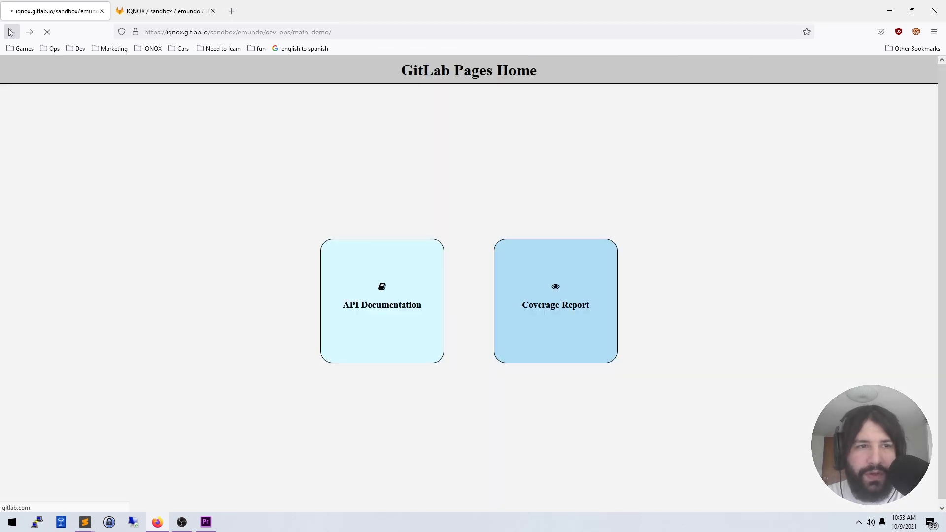
click(11, 32)
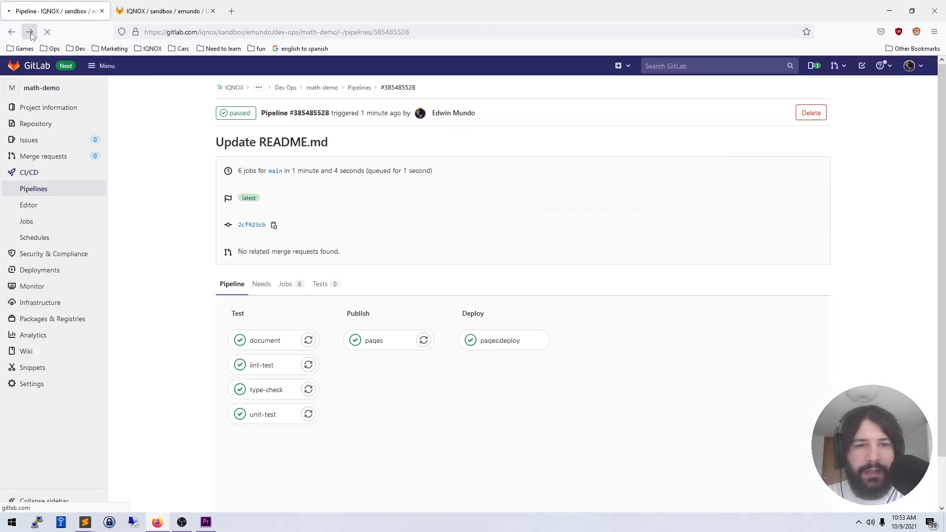
click(30, 32)
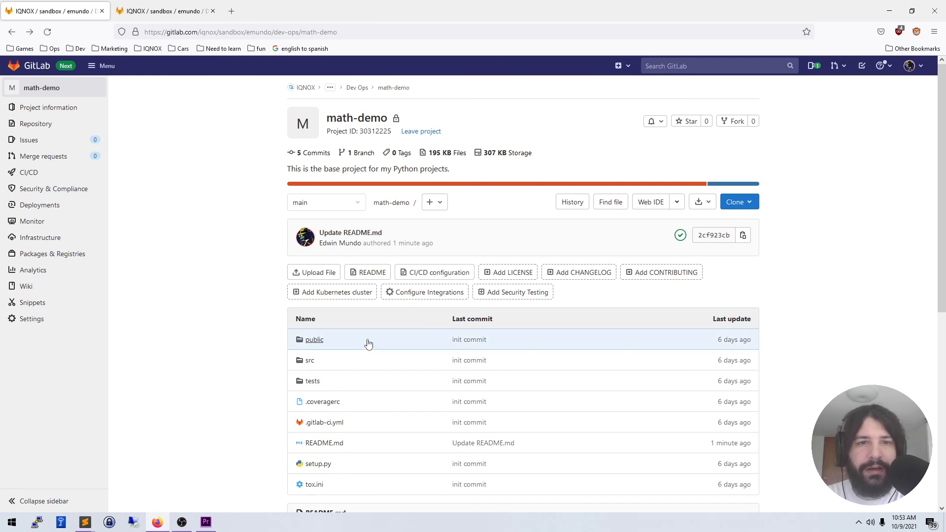